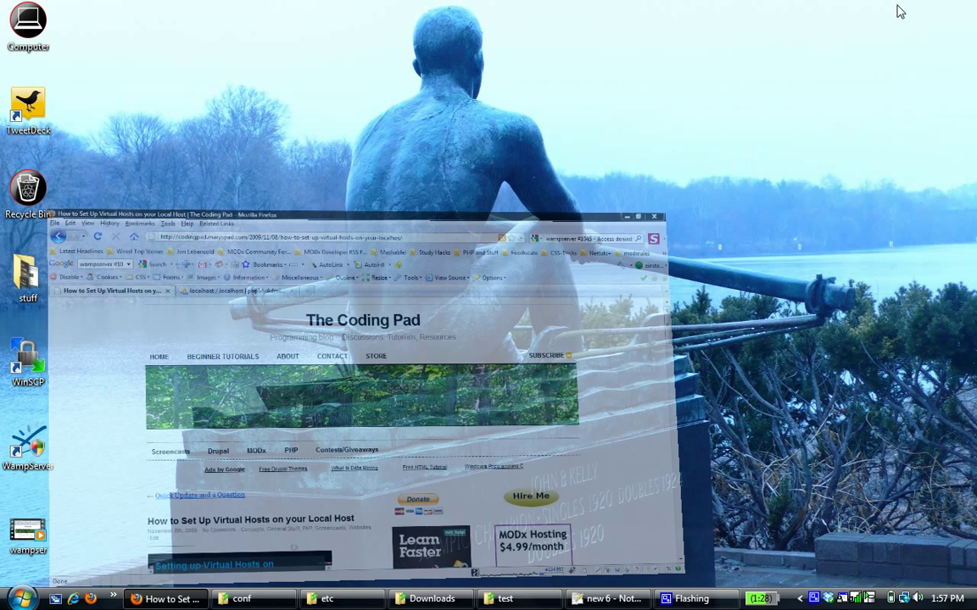
# Step: Launch WampServer from its desktop shortcut, then restore the Firefox virtual hosts tutorial
pyautogui.click(912, 7)
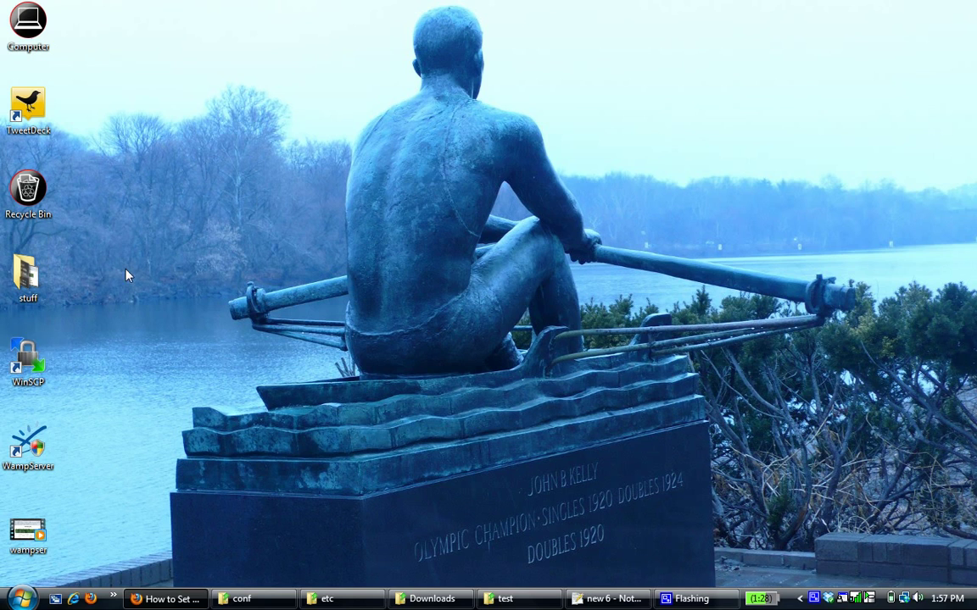
pyautogui.doubleClick(37, 454)
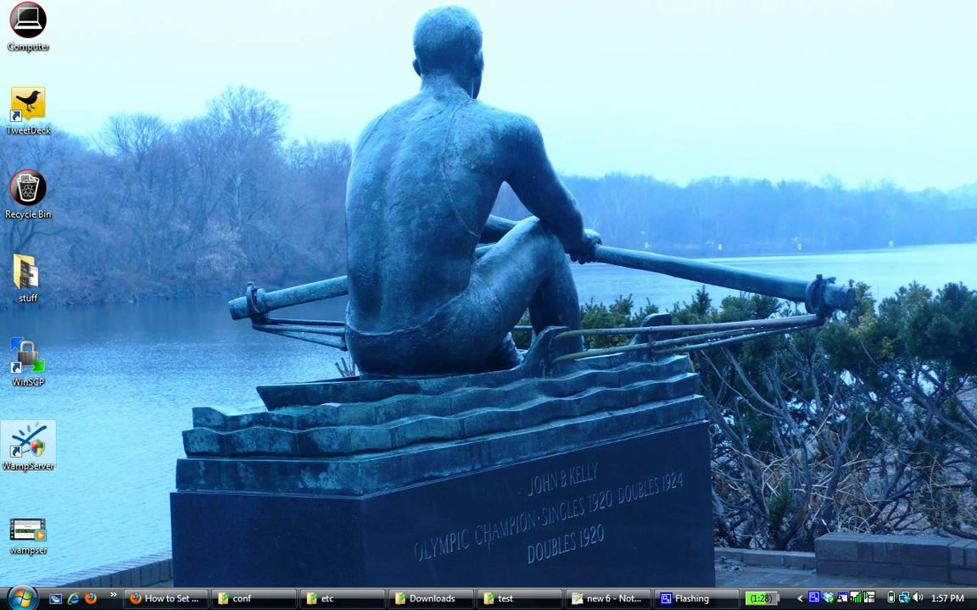
pyautogui.click(368, 342)
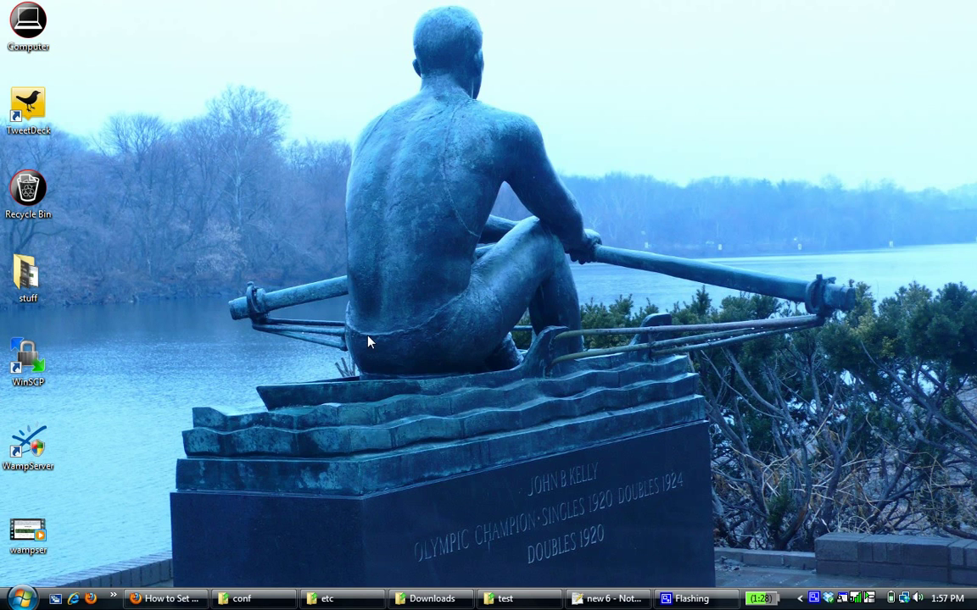
pyautogui.click(159, 599)
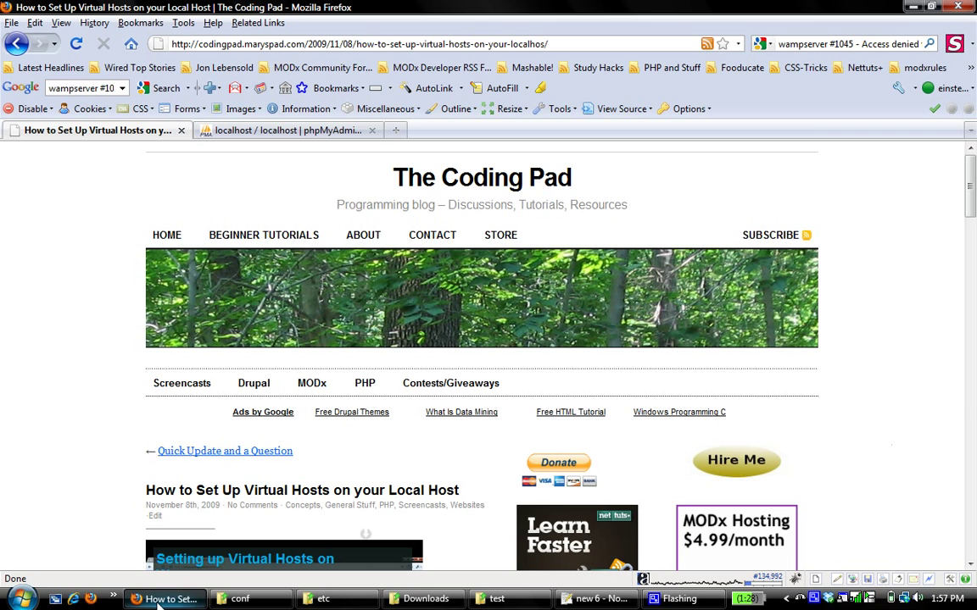
# Step: Open the localhost WampServer homepage from the tray menu and note PHP version 5.2.11
pyautogui.click(800, 598)
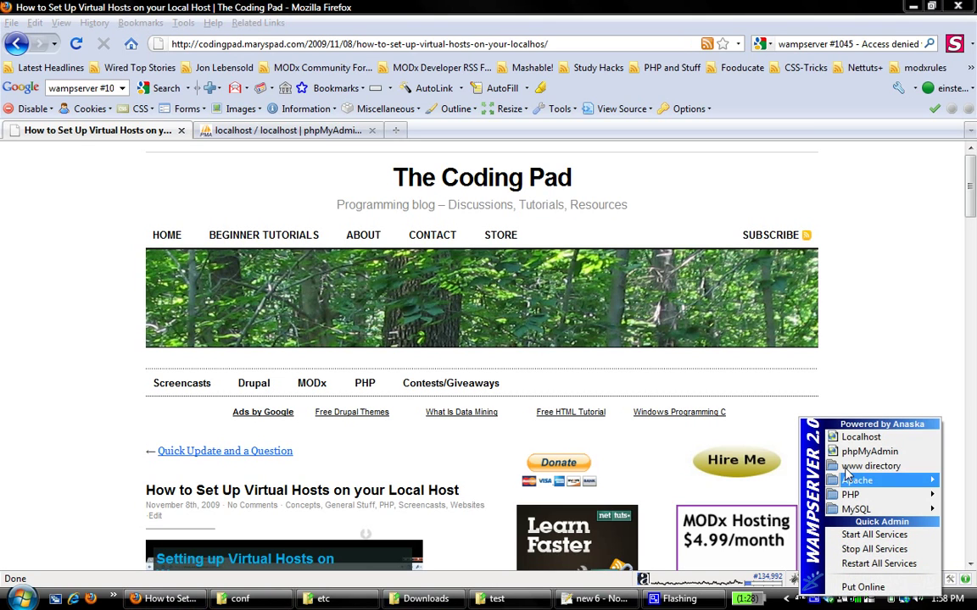
pyautogui.click(881, 437)
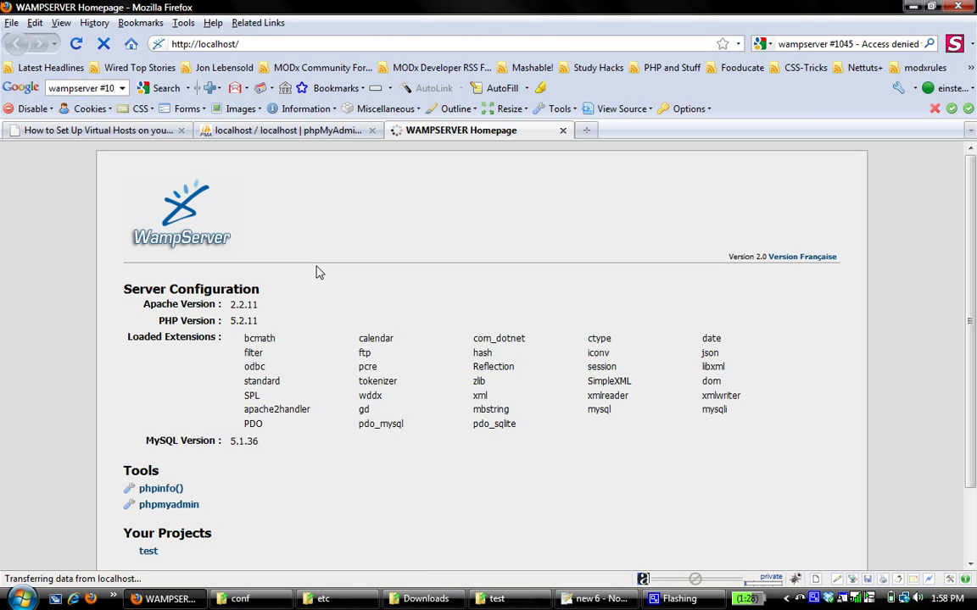
pyautogui.moveTo(262, 320); pyautogui.dragTo(229, 326)
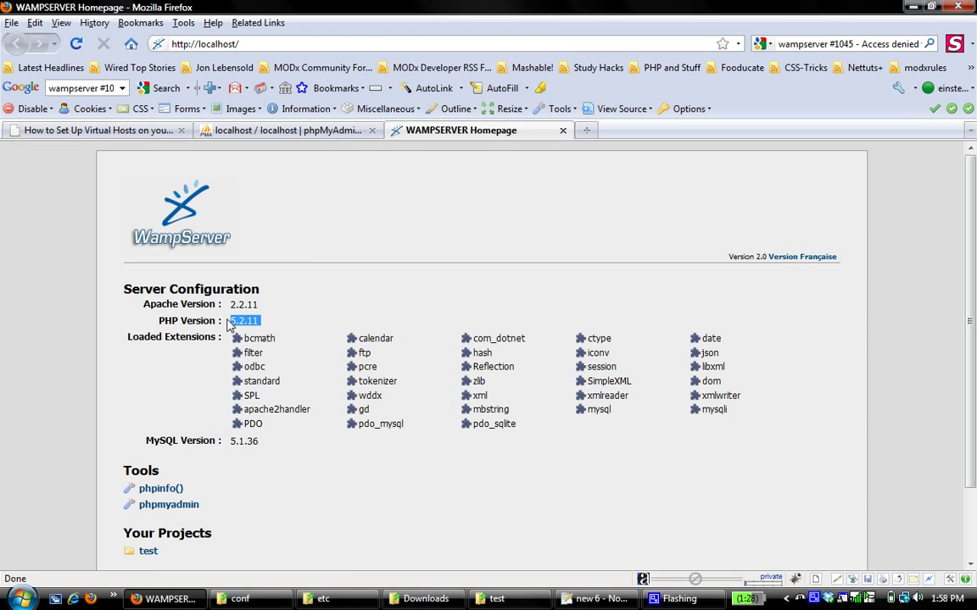
pyautogui.click(275, 320)
pyautogui.click(590, 129)
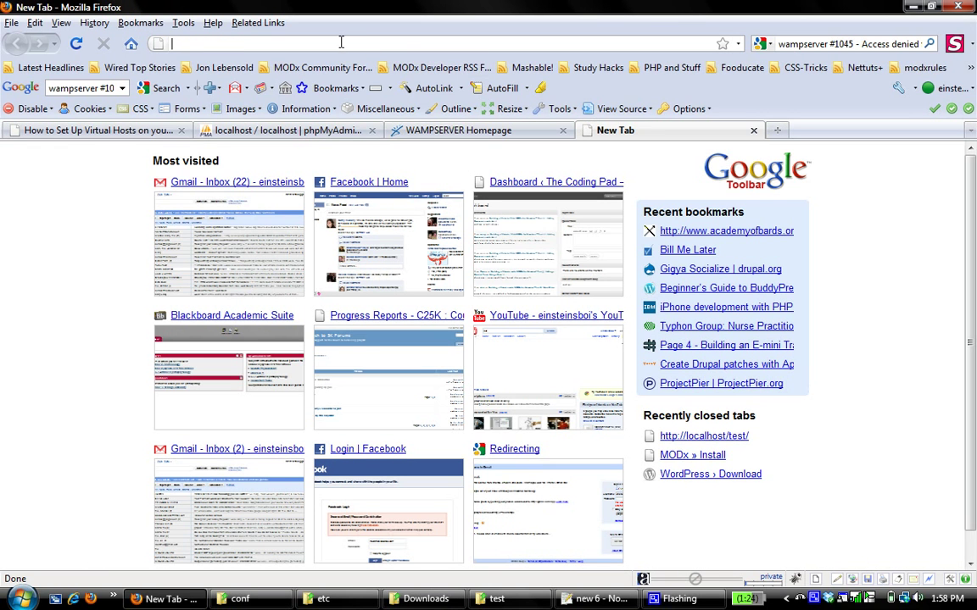
pyautogui.write('wordpres')
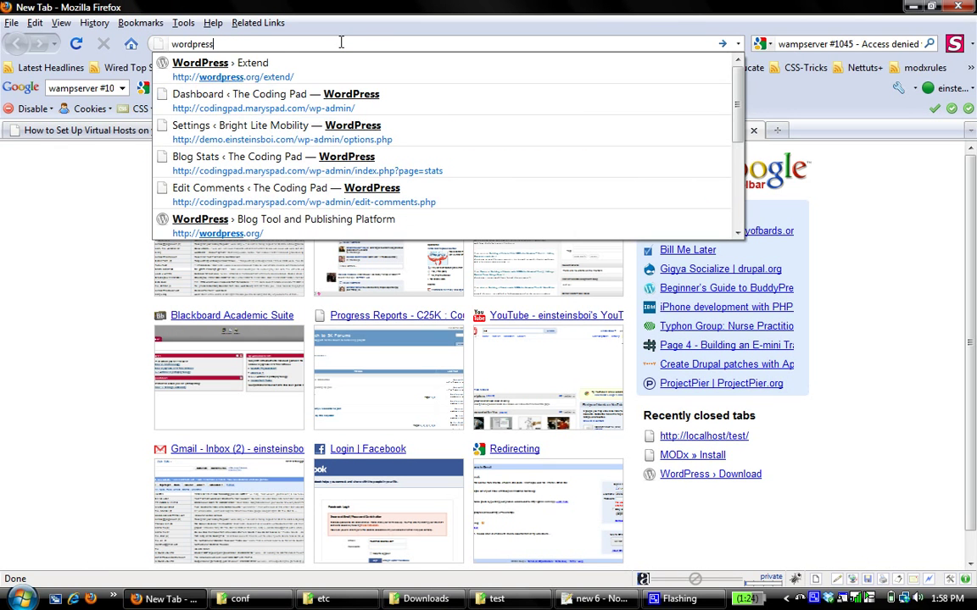
pyautogui.write('s')
pyautogui.press('Down')
pyautogui.press('BackSpace')
pyautogui.press('BackSpace')
pyautogui.press('BackSpace')
pyautogui.press('BackSpace')
pyautogui.press('BackSpace')
pyautogui.press('BackSpace')
pyautogui.press('BackSpace')
pyautogui.press('Return')
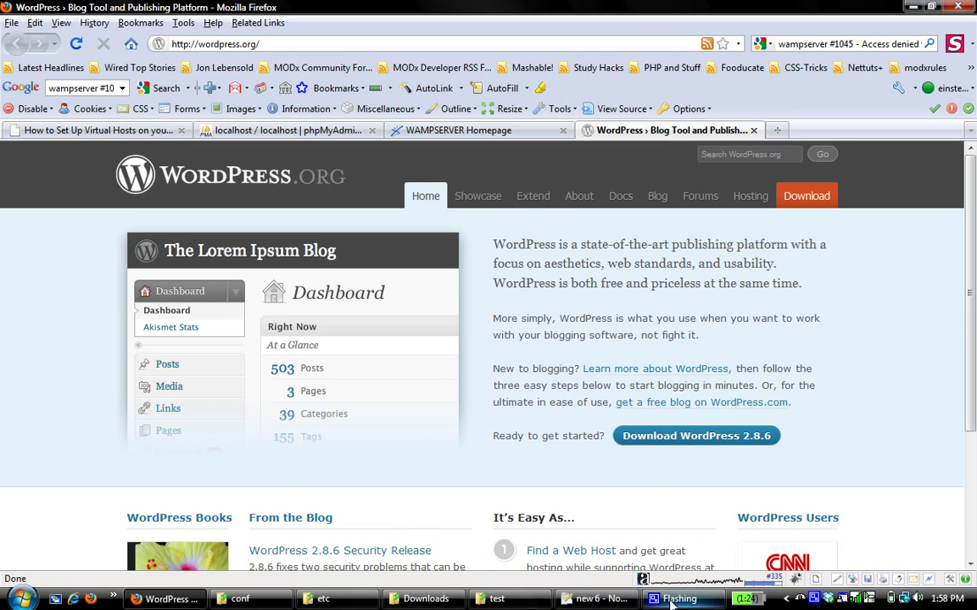
# Step: Extract the wordpress-2.8.6, drupal-6.14.tar and modx-1.0.2 archives in Downloads with Extract Here
pyautogui.click(405, 600)
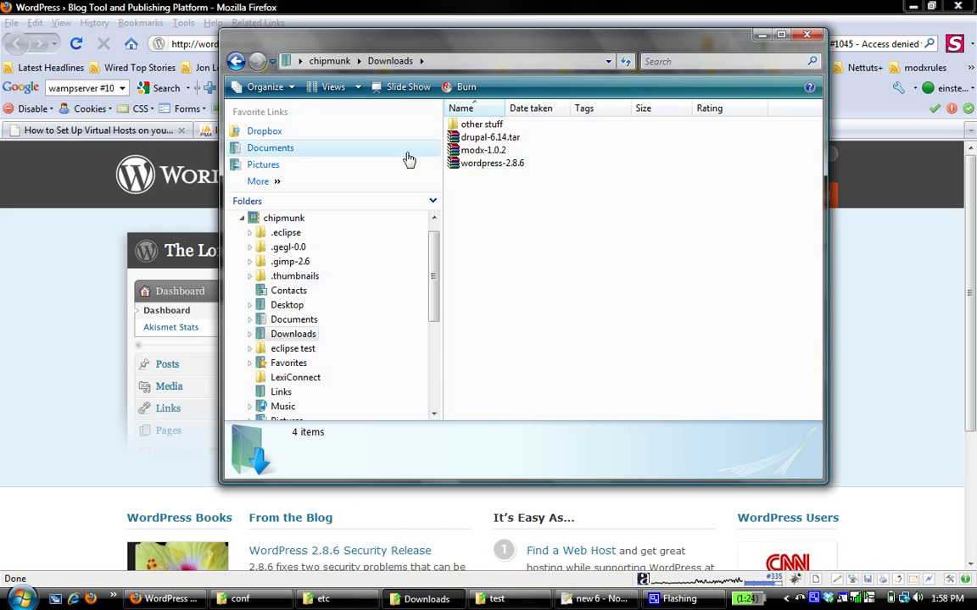
pyautogui.rightClick(481, 167)
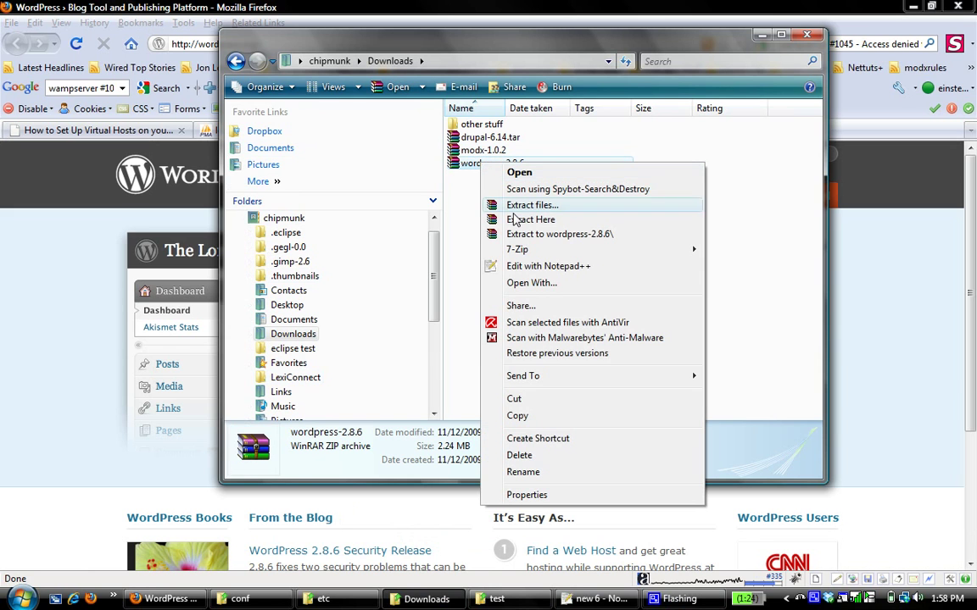
pyautogui.click(513, 219)
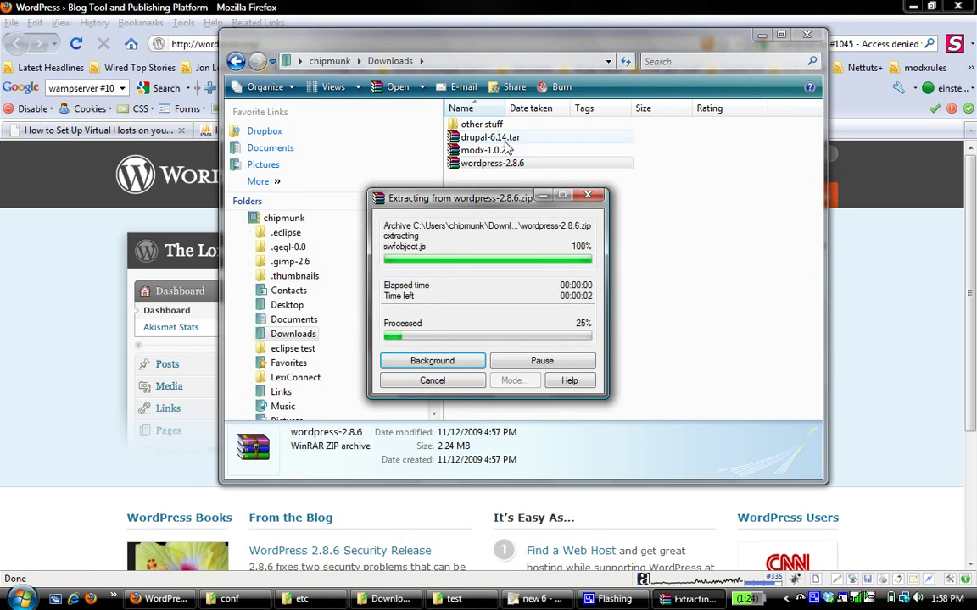
pyautogui.rightClick(507, 138)
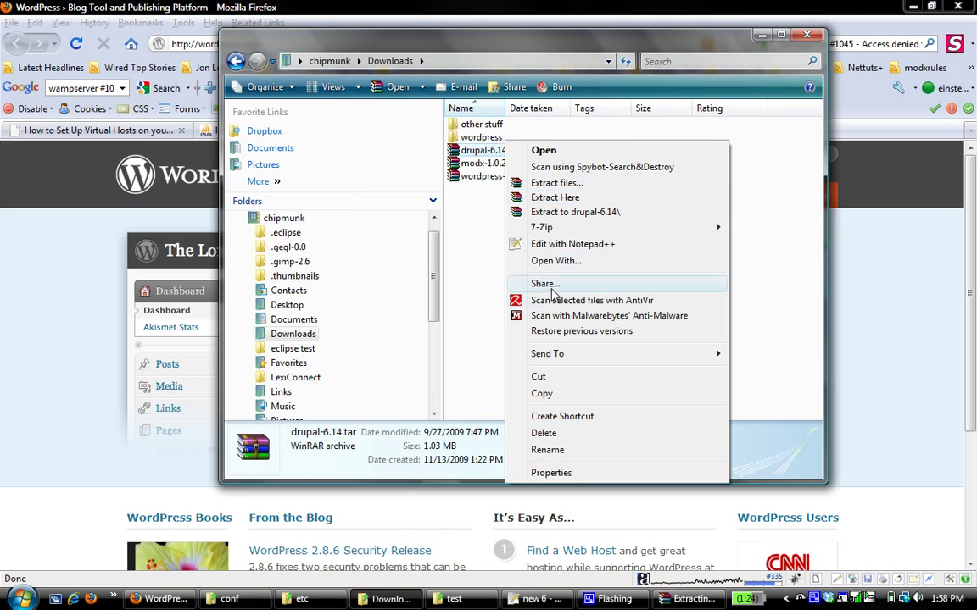
pyautogui.click(555, 198)
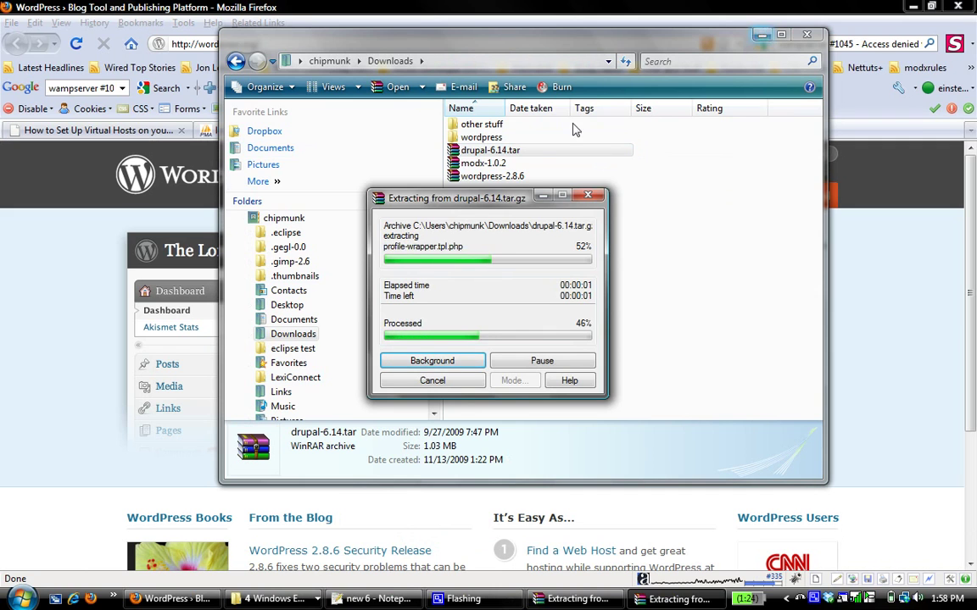
pyautogui.rightClick(490, 176)
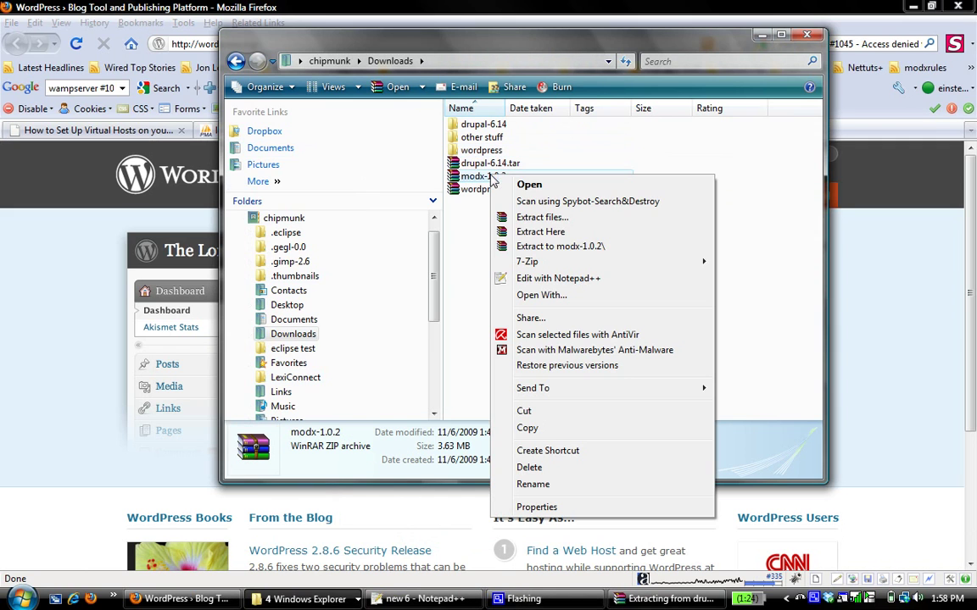
pyautogui.click(540, 234)
# Step: Check on the MODx extraction progress while switching between browser and folder windows
pyautogui.hotkey('alt', 'Tab')
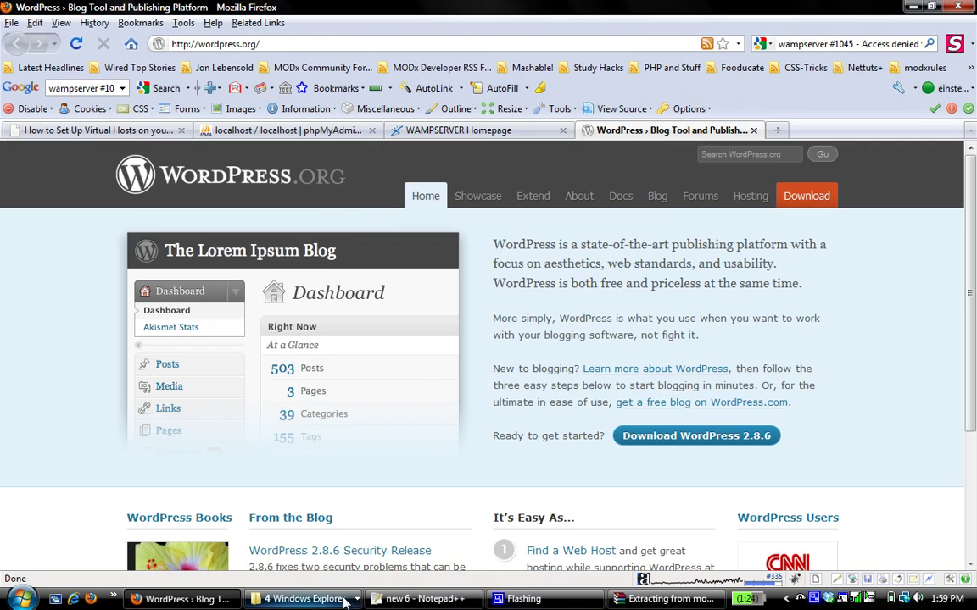
pyautogui.click(273, 598)
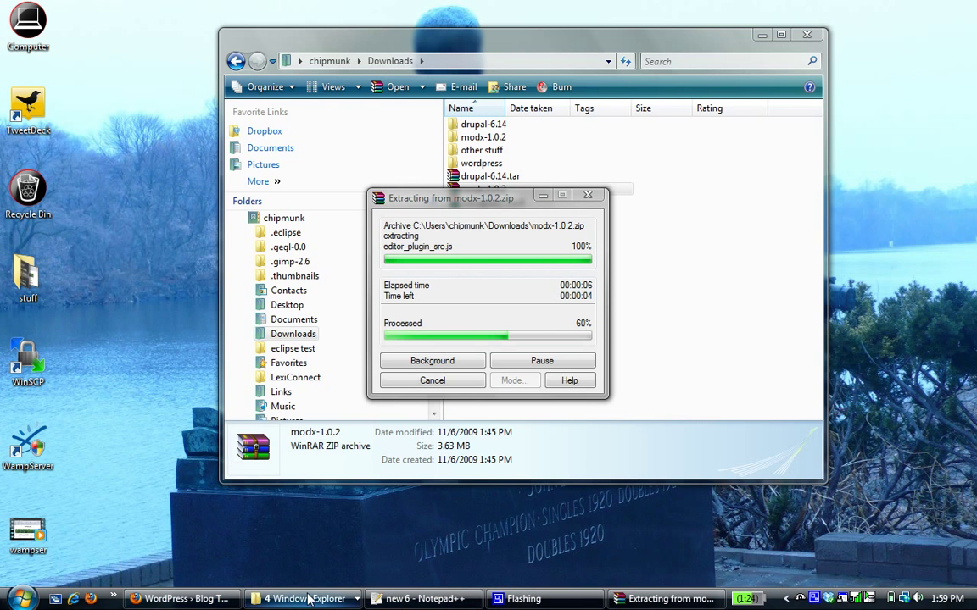
pyautogui.hotkey('alt', 'Tab')
pyautogui.click(312, 602)
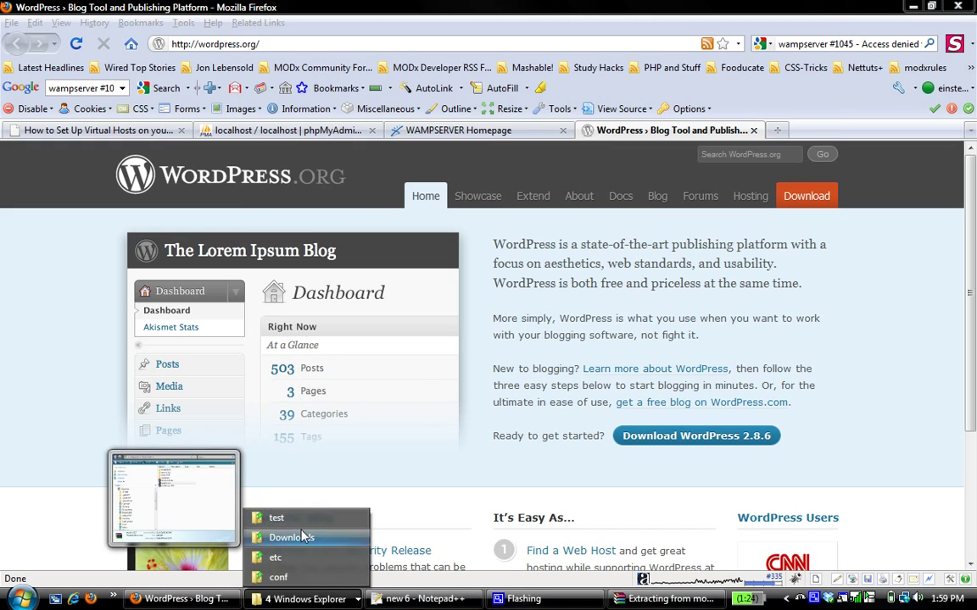
# Step: Open the www web root from the WampServer menu and arrange it beside the Downloads window
pyautogui.click(291, 537)
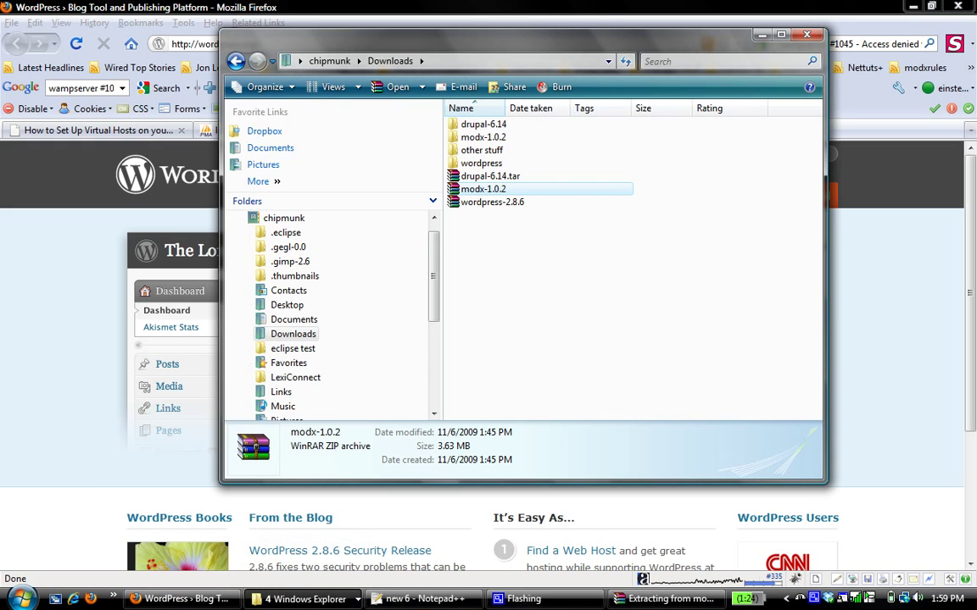
pyautogui.click(798, 599)
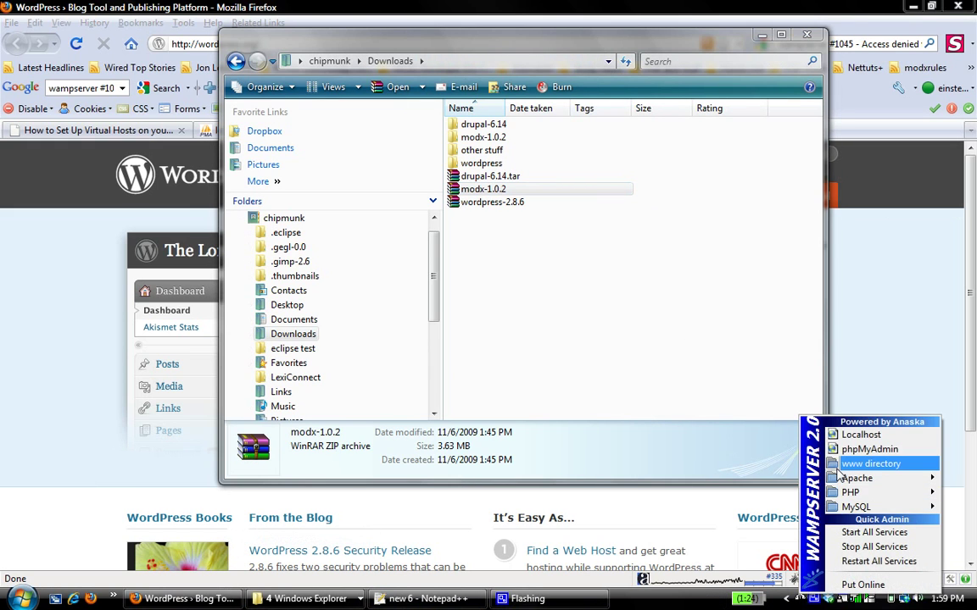
pyautogui.click(838, 464)
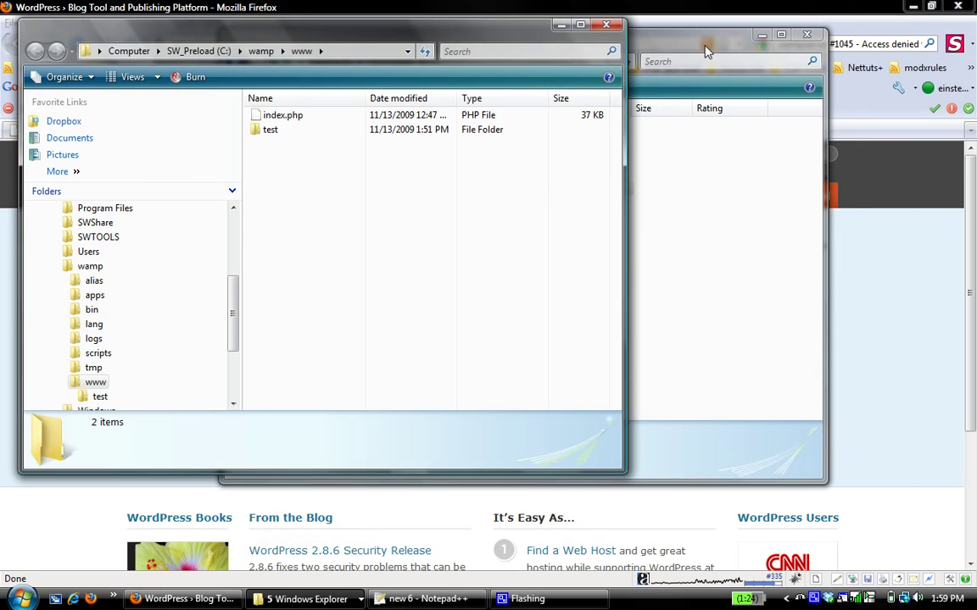
pyautogui.moveTo(705, 53); pyautogui.dragTo(828, 30)
pyautogui.moveTo(258, 46); pyautogui.dragTo(251, 25)
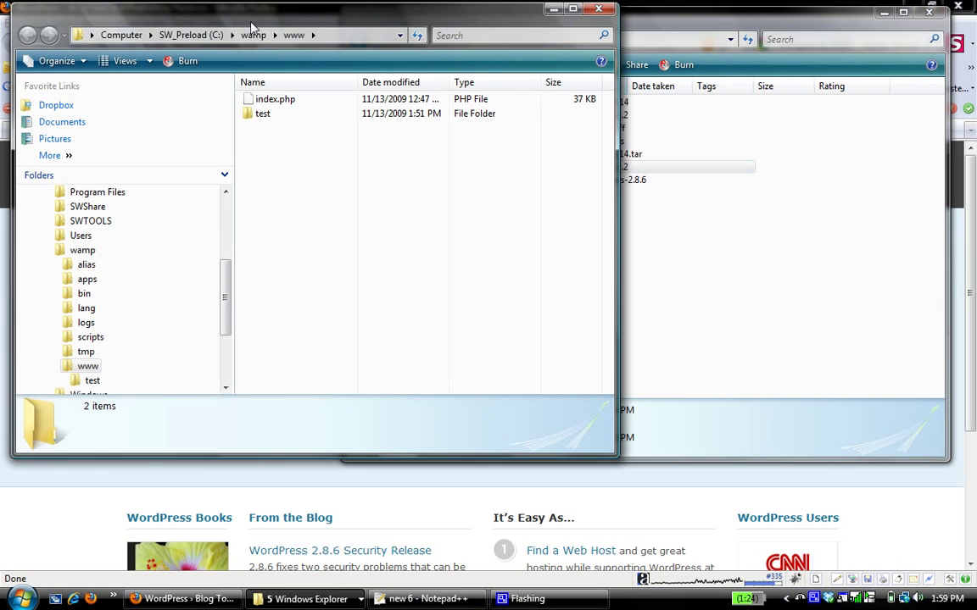
# Step: Reload the localhost homepage tab in Firefox and scroll through it
pyautogui.click(653, 7)
pyautogui.click(407, 128)
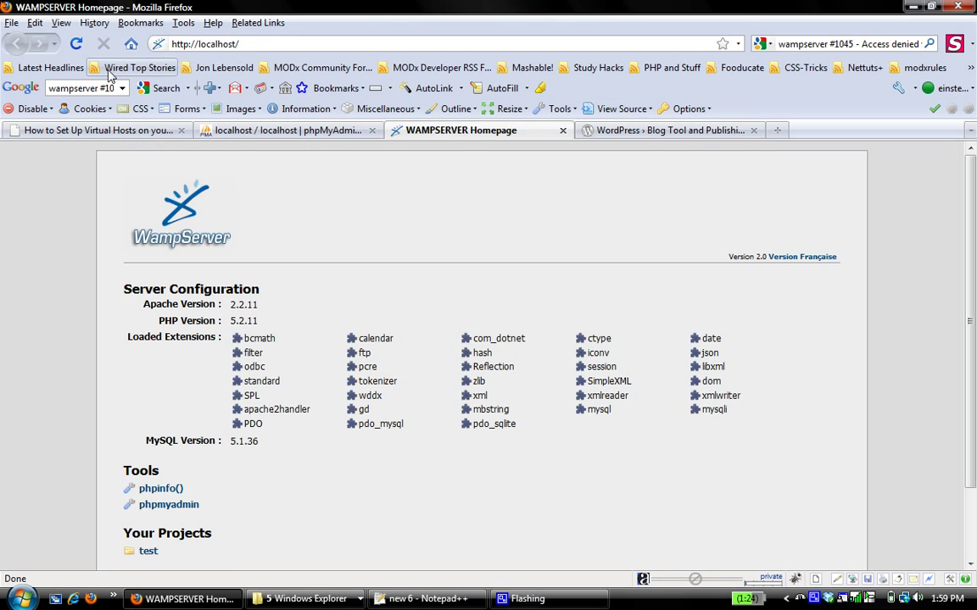
pyautogui.click(75, 44)
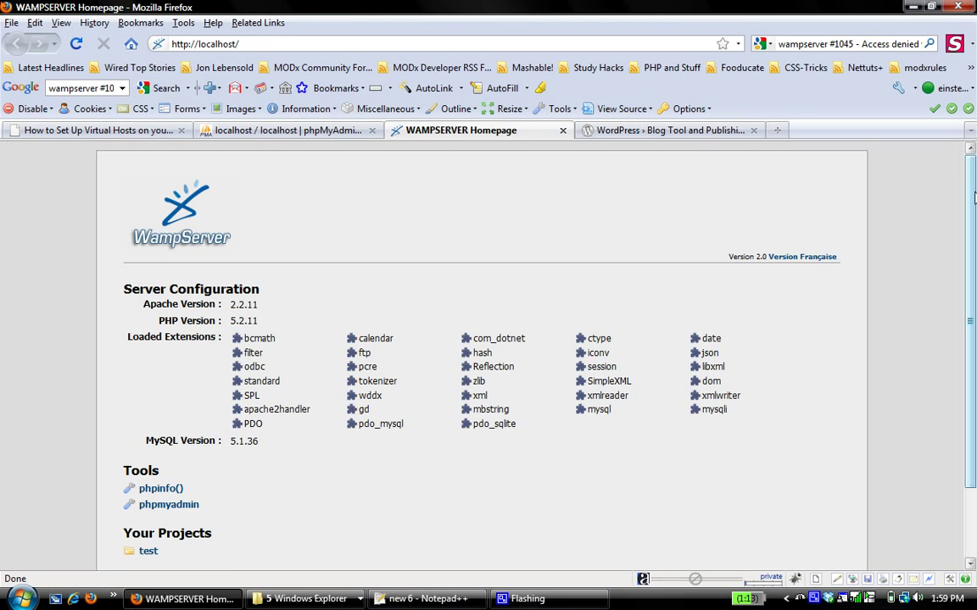
pyautogui.scroll(-2, 973, 203)
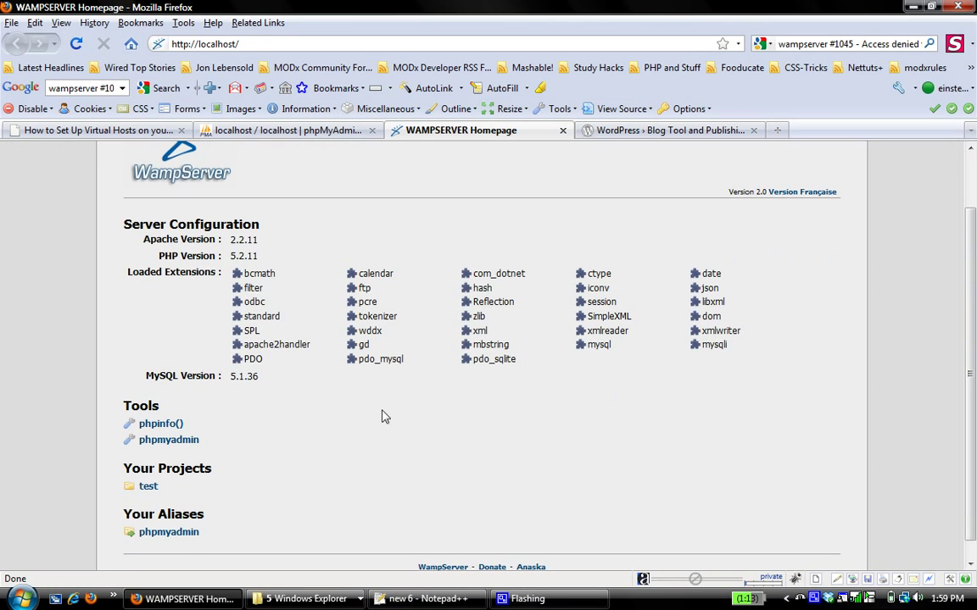
pyautogui.click(303, 598)
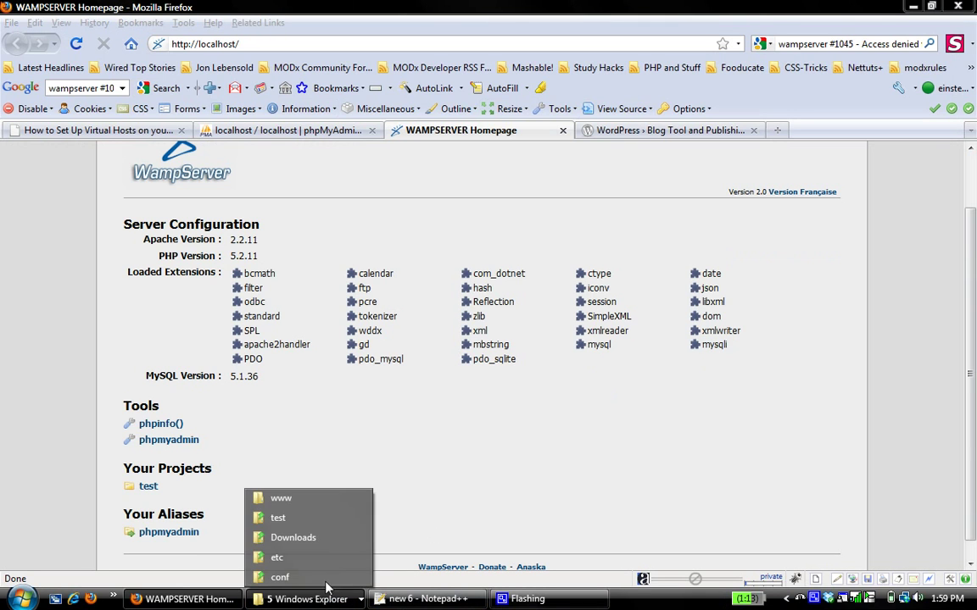
# Step: Create a new folder named drupal6 in the www folder
pyautogui.click(292, 500)
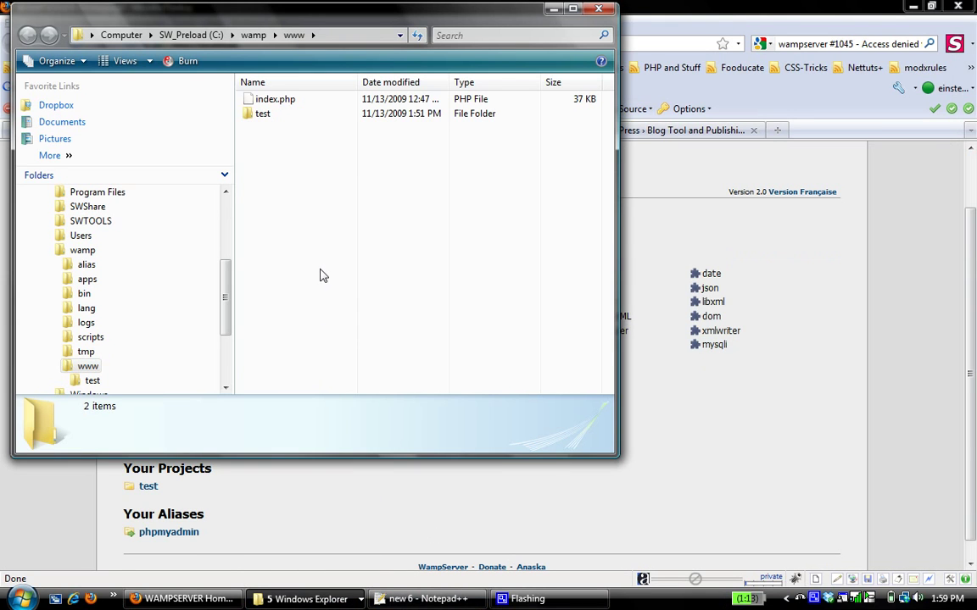
pyautogui.rightClick(320, 271)
pyautogui.moveTo(401, 472)
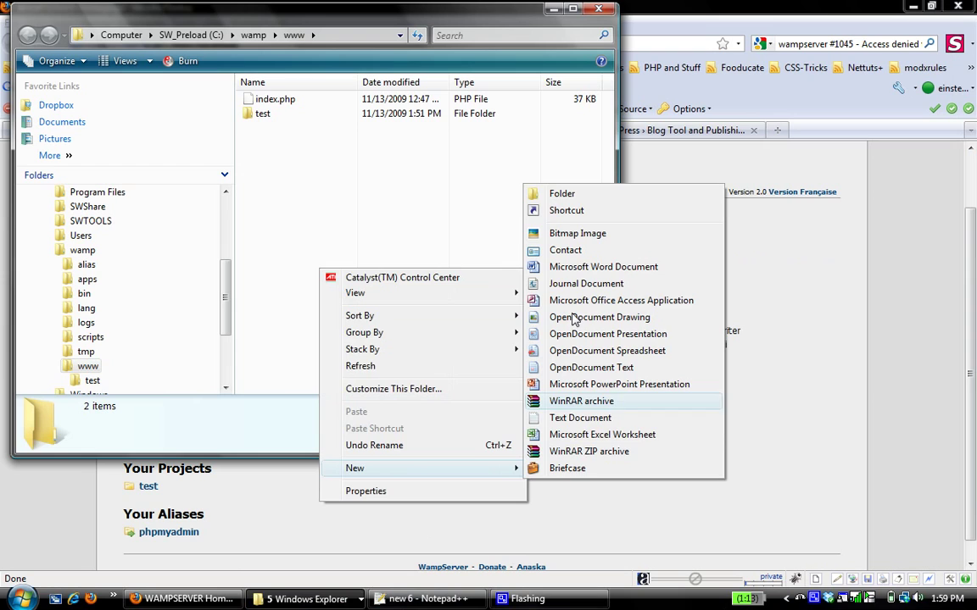
pyautogui.click(577, 198)
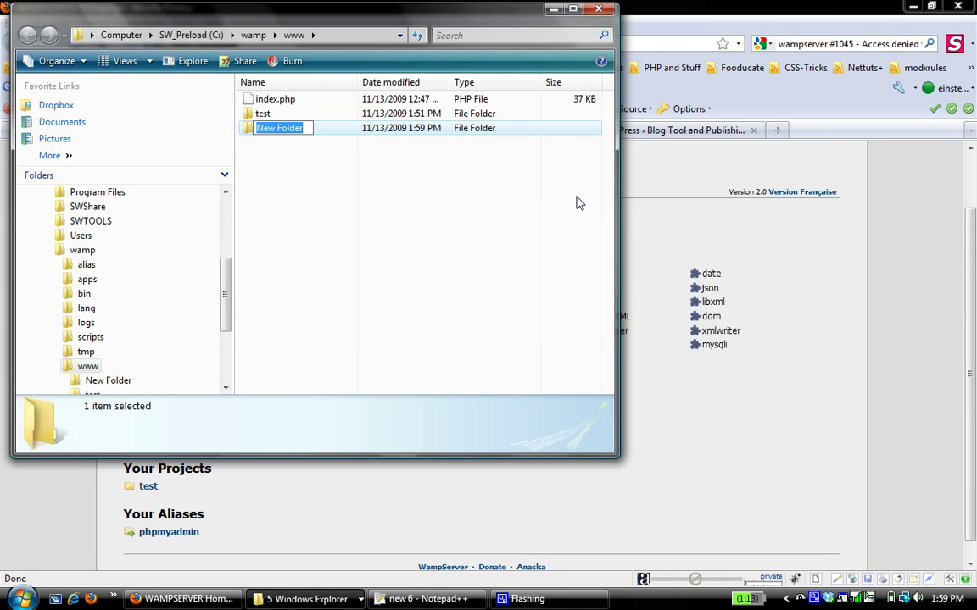
pyautogui.write('dry')
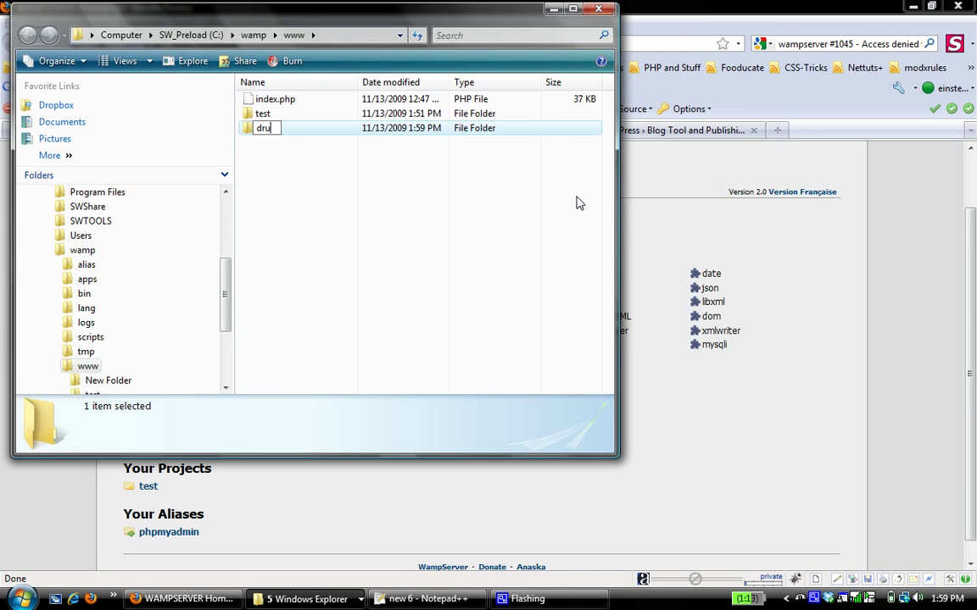
pyautogui.click(319, 208)
# Step: Create a second new folder in www and start naming it wordpress
pyautogui.rightClick(320, 204)
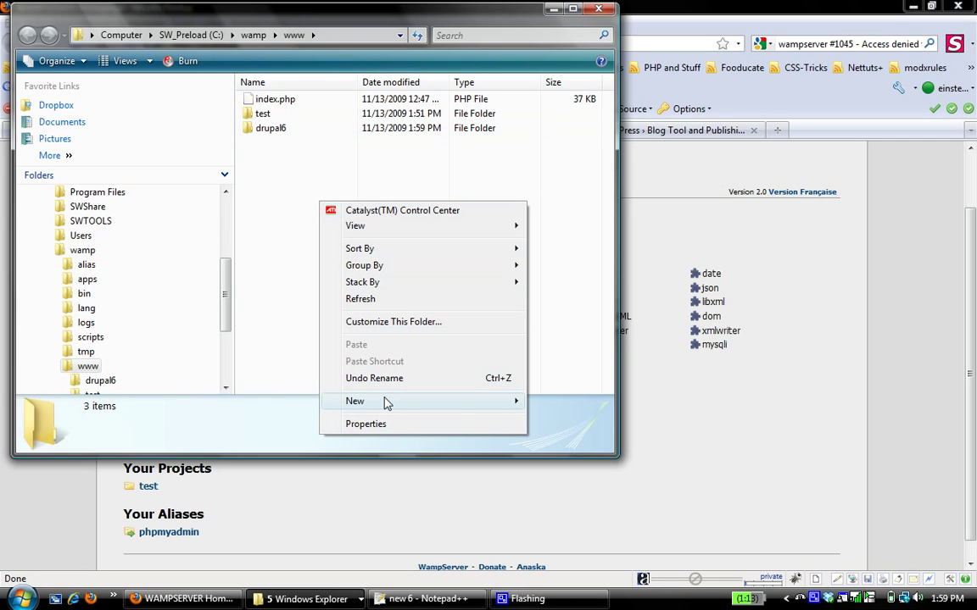
pyautogui.moveTo(495, 399)
pyautogui.click(580, 131)
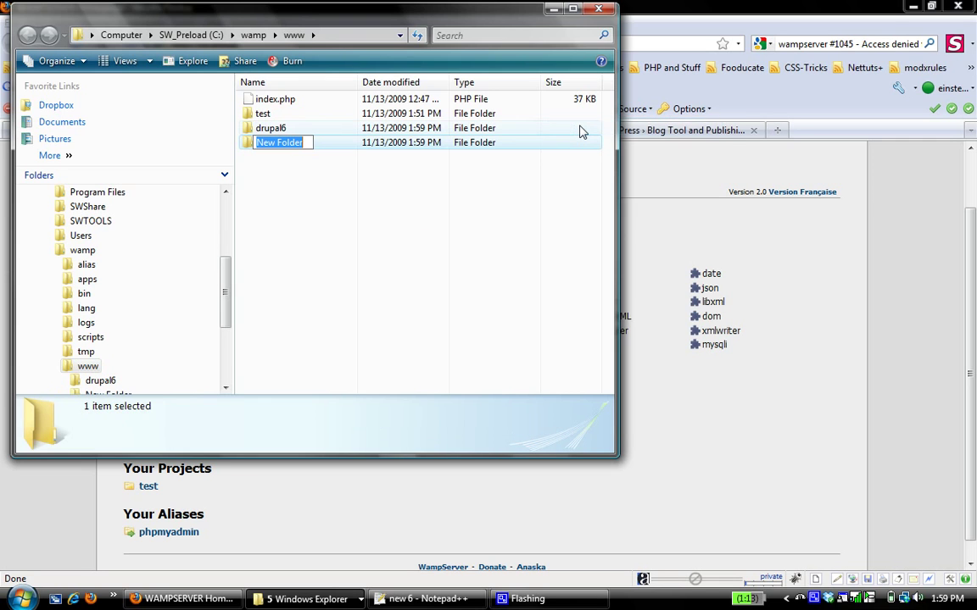
pyautogui.write('wordpre')
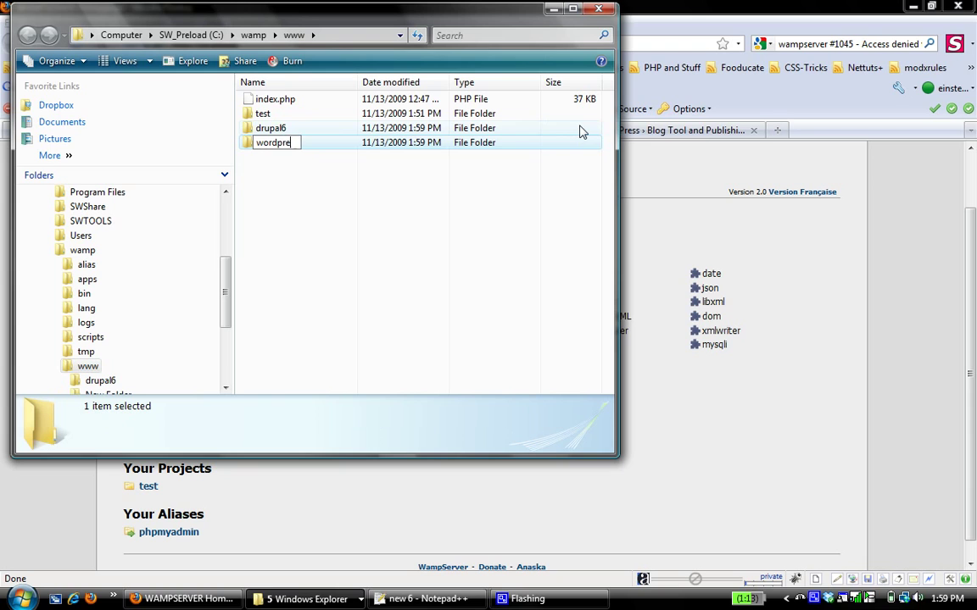
pyautogui.write('ss')
# Step: Finish naming the wordpress folder, open drupal6, and open the downloaded drupal-6.14 folder
pyautogui.click(333, 204)
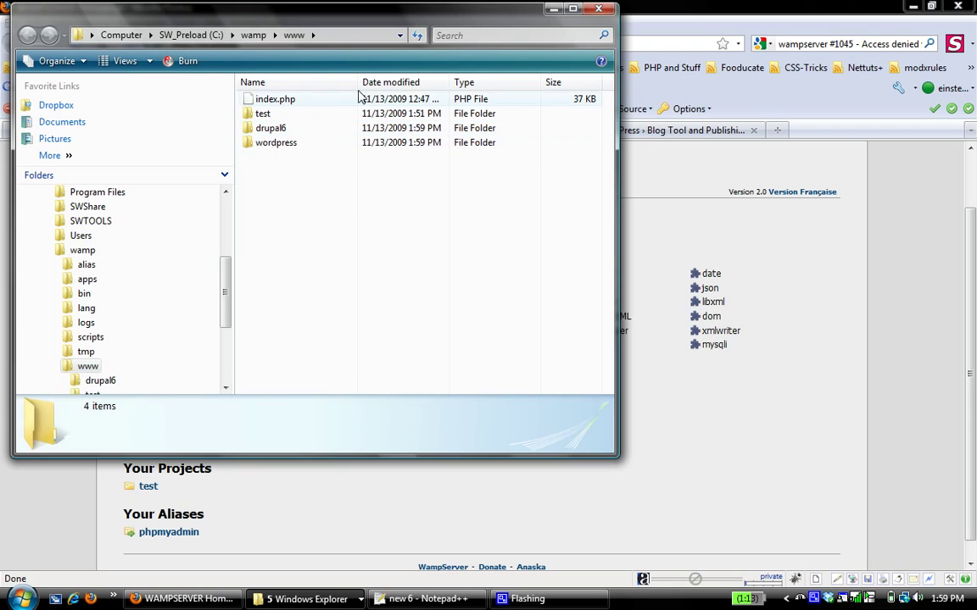
pyautogui.doubleClick(261, 129)
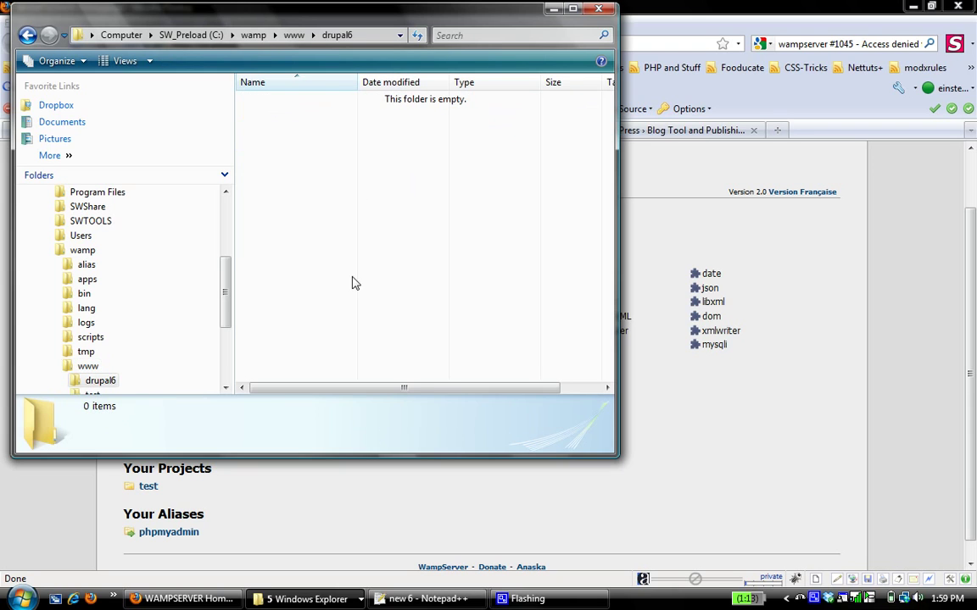
pyautogui.click(365, 598)
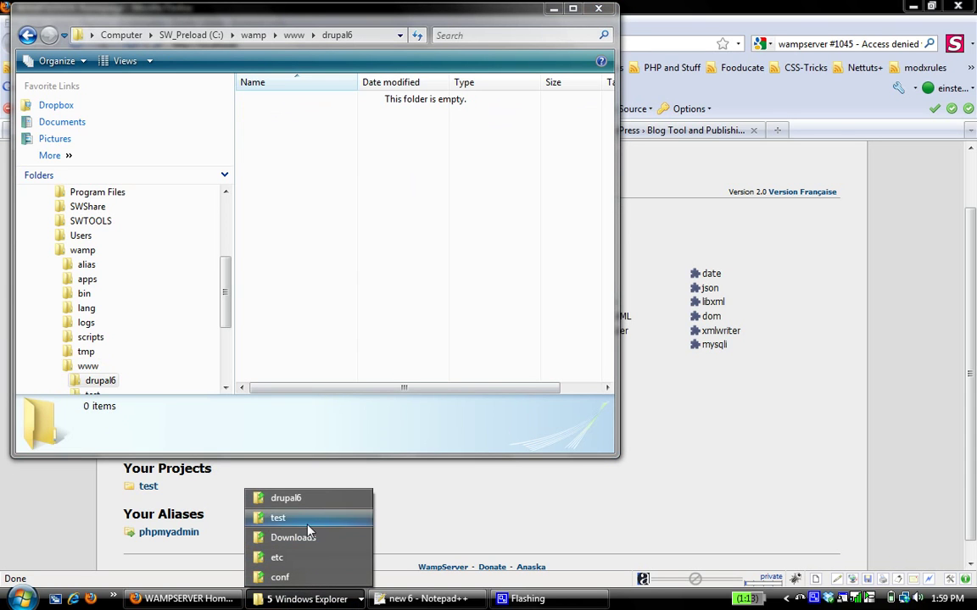
pyautogui.click(311, 540)
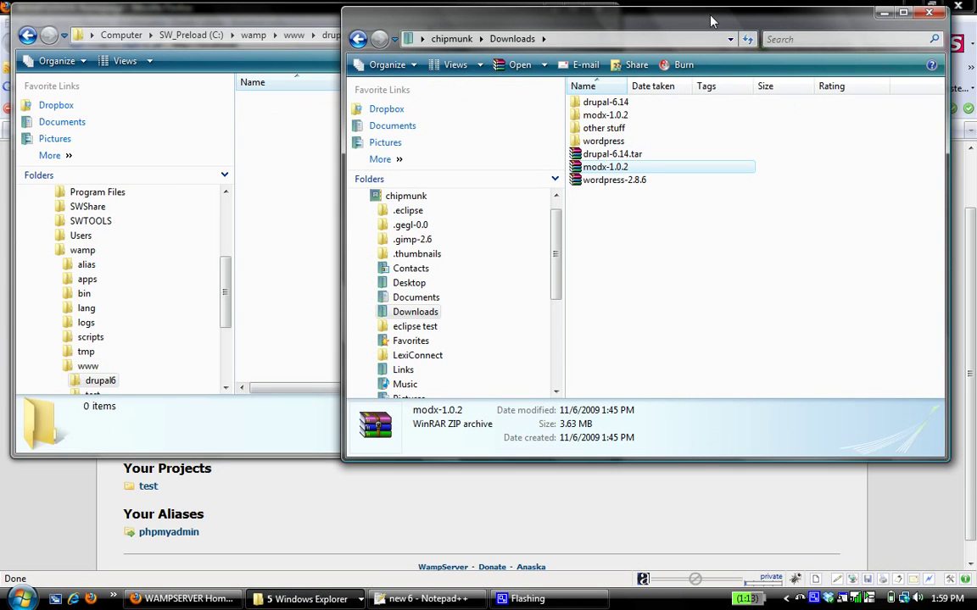
pyautogui.moveTo(710, 21); pyautogui.dragTo(751, 30)
pyautogui.doubleClick(642, 111)
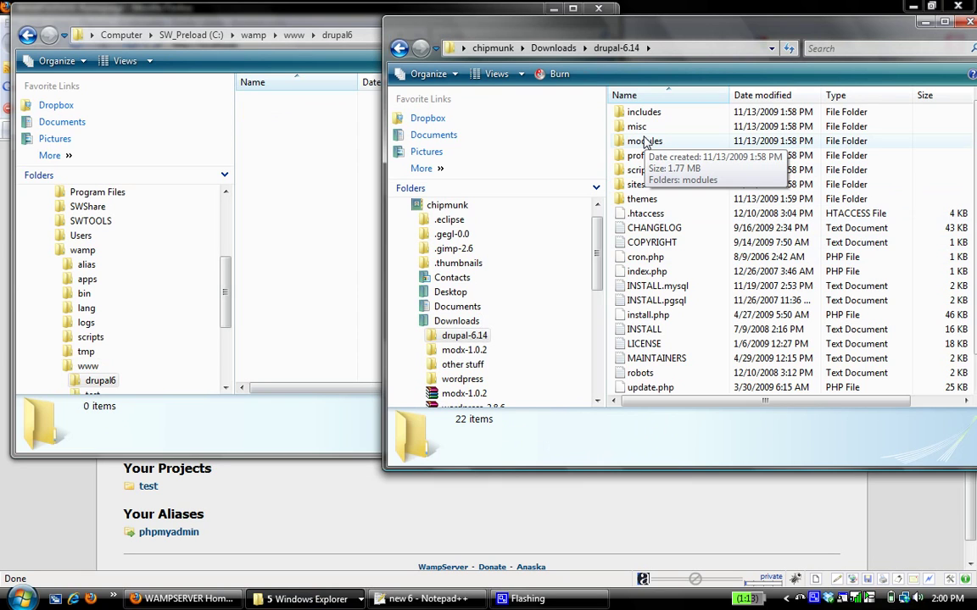
# Step: Move the accidentally dragged drupal-6.14 folder back into Downloads and reopen it
pyautogui.click(400, 48)
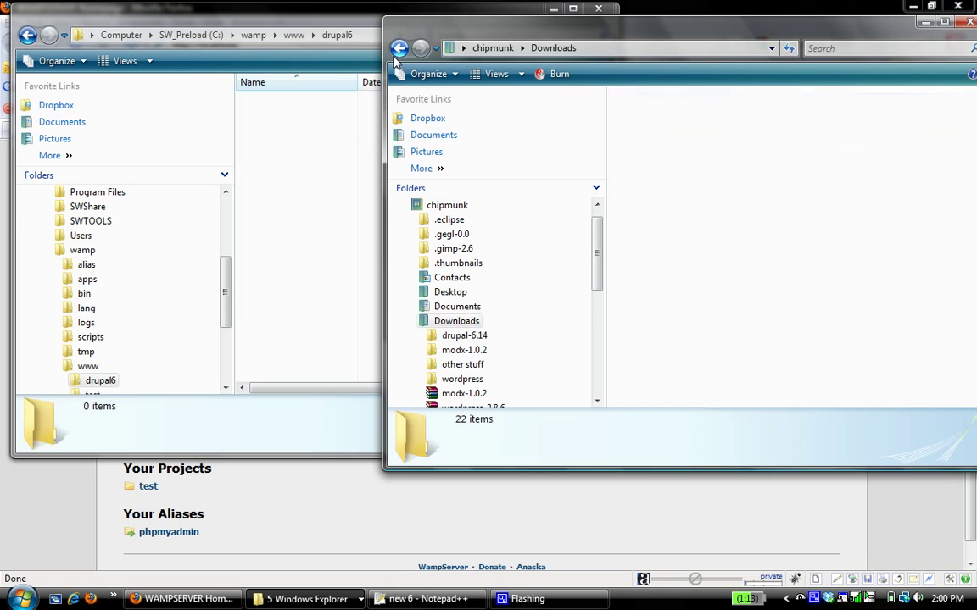
pyautogui.keyDown('shift'); pyautogui.click(644, 151); pyautogui.keyUp('shift')
pyautogui.moveTo(644, 150)
pyautogui.mouseDown()
pyautogui.moveTo(534, 140)
pyautogui.moveTo(309, 145)
pyautogui.moveTo(646, 153)
pyautogui.mouseUp()
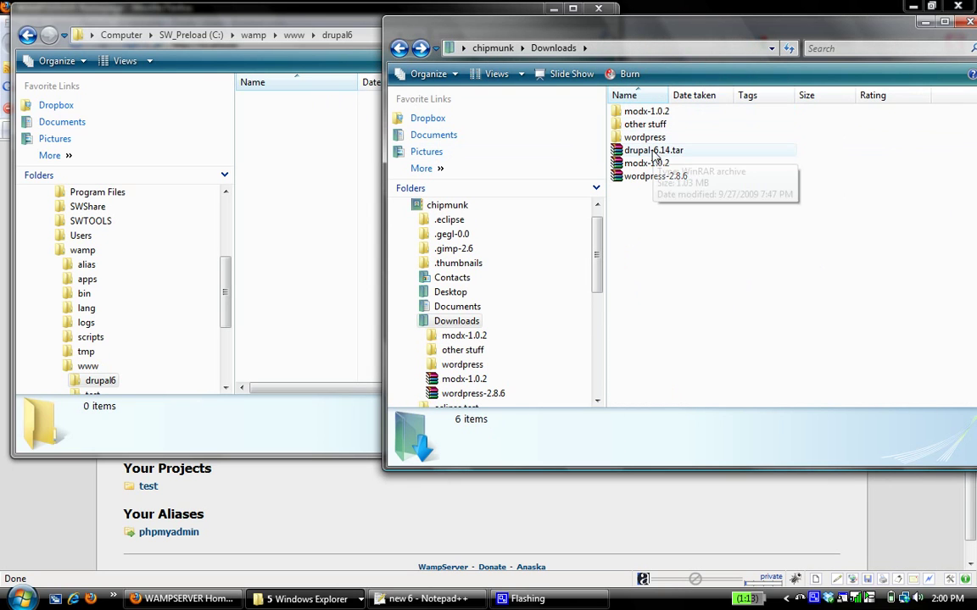
pyautogui.doubleClick(635, 137)
pyautogui.moveTo(651, 157); pyautogui.dragTo(560, 335)
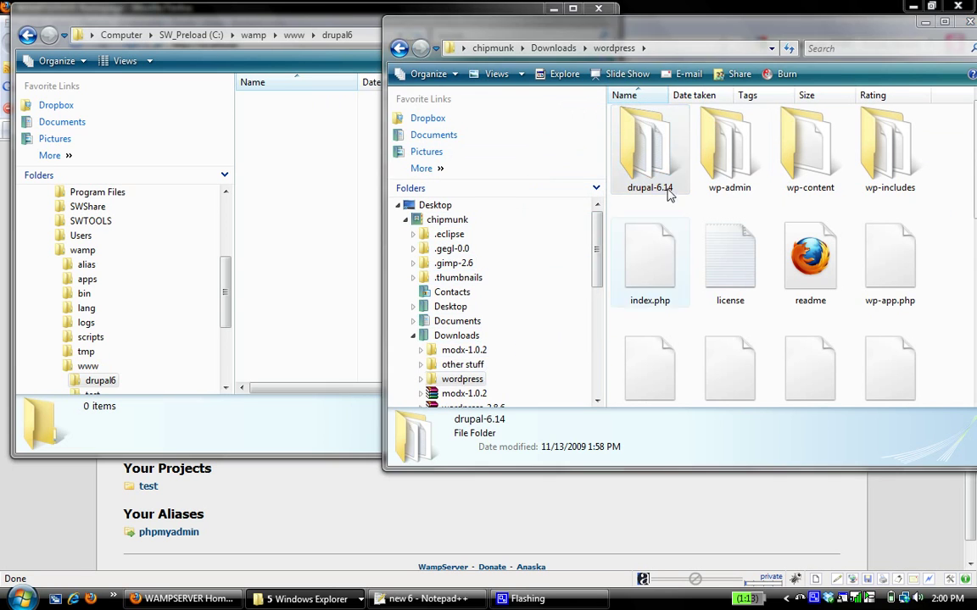
pyautogui.click(452, 337)
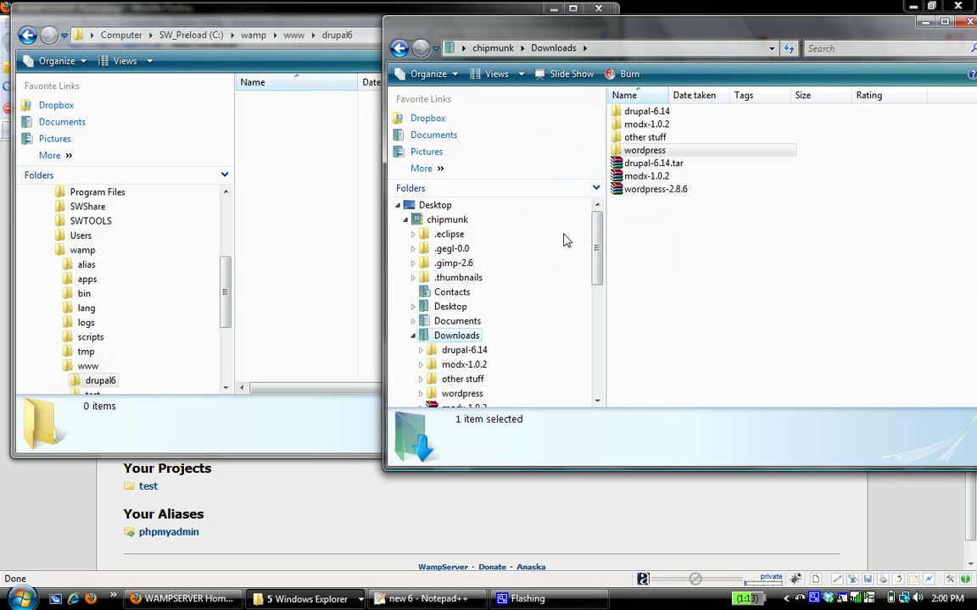
pyautogui.doubleClick(649, 113)
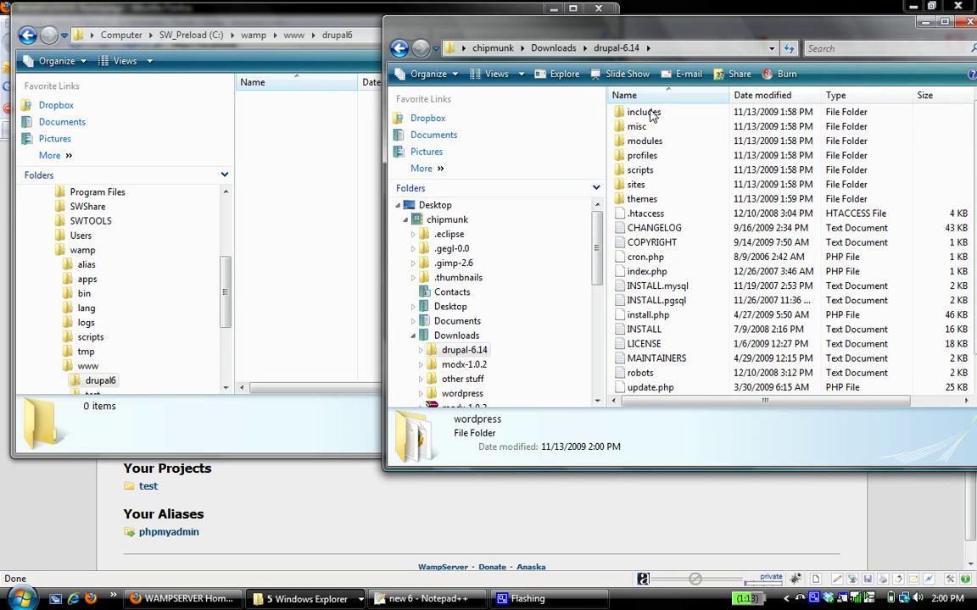
# Step: Copy all 22 items from drupal-6.14 and paste them into the drupal6 folder
pyautogui.click(669, 174)
pyautogui.hotkey('ctrl', 'a')
pyautogui.rightClick(670, 177)
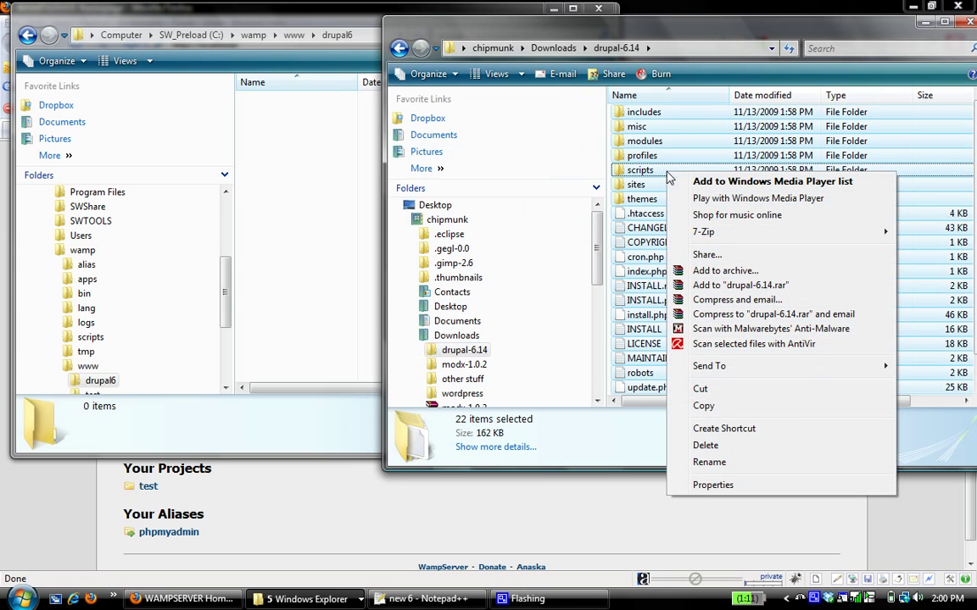
pyautogui.click(697, 408)
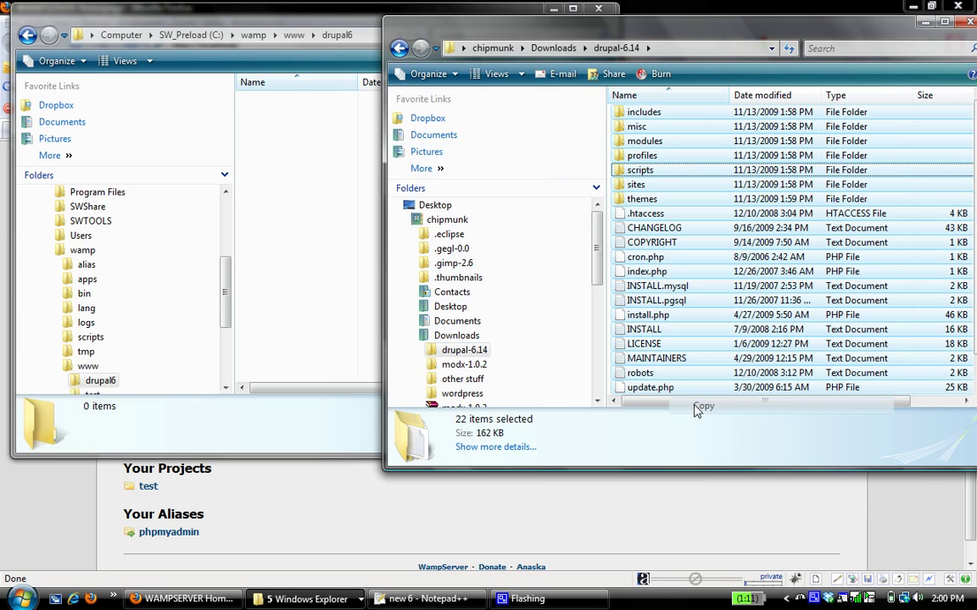
pyautogui.click(327, 219)
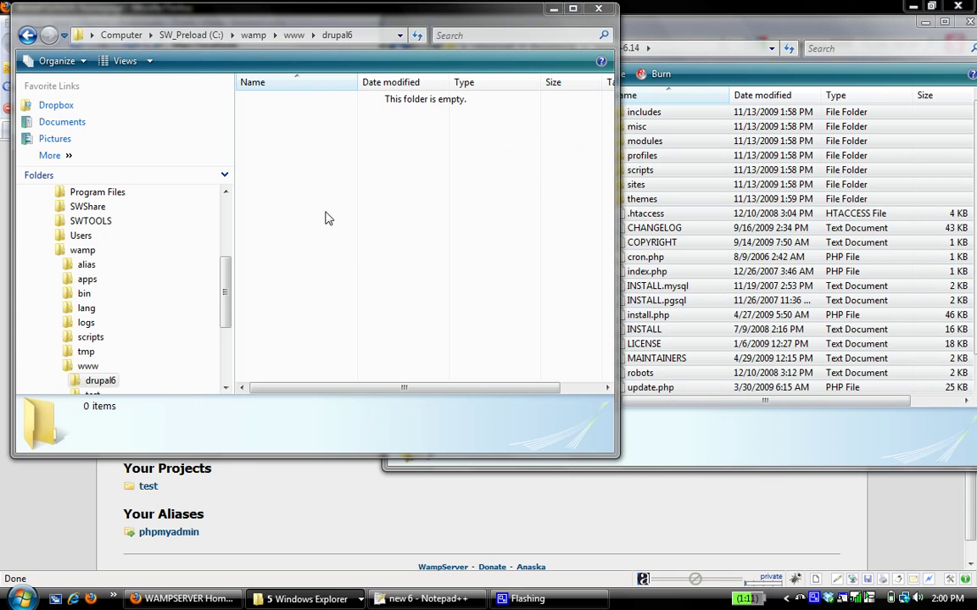
pyautogui.hotkey('ctrl', 'v')
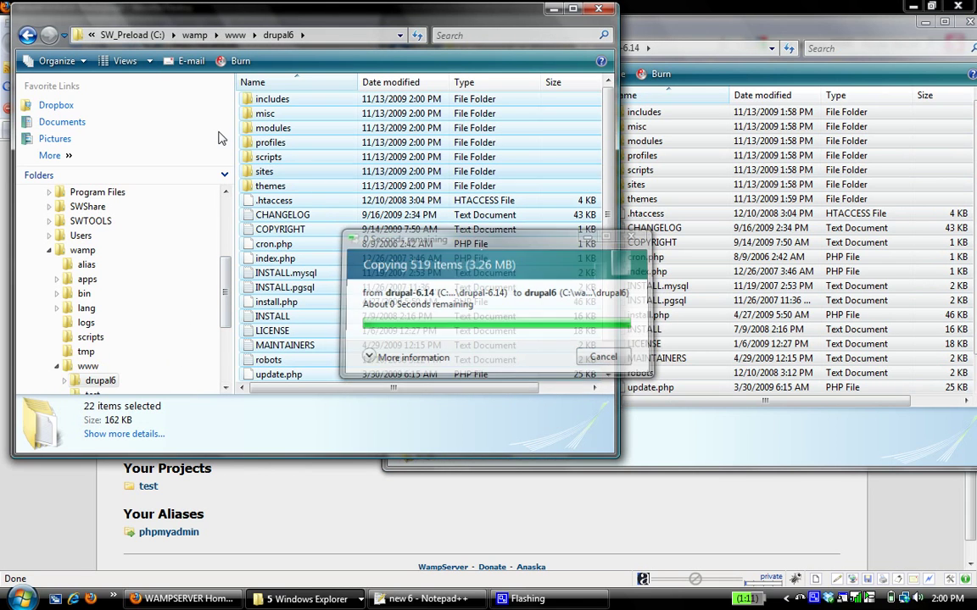
# Step: Open the empty www\wordpress folder and the downloaded wordpress folder
pyautogui.click(234, 35)
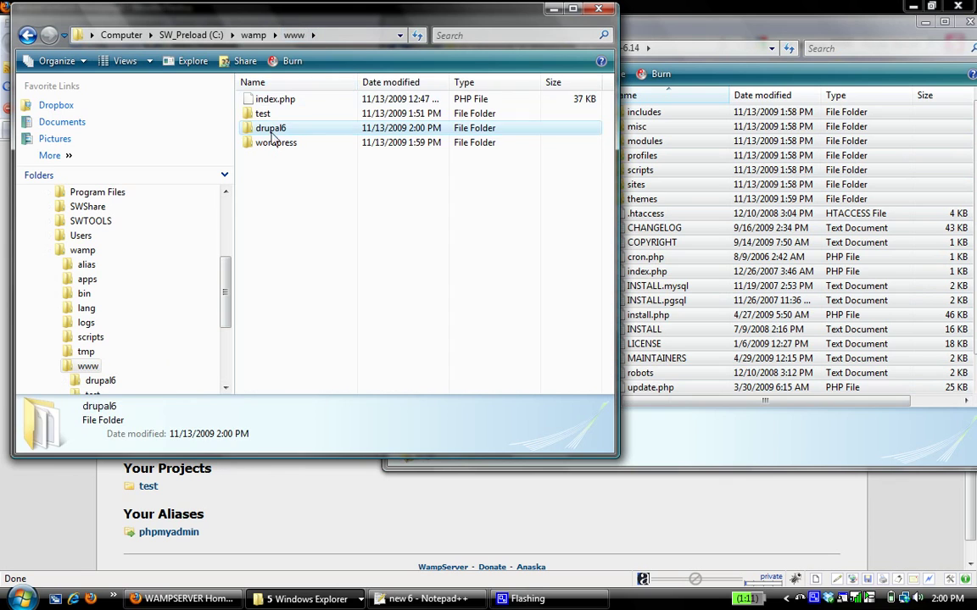
pyautogui.doubleClick(274, 144)
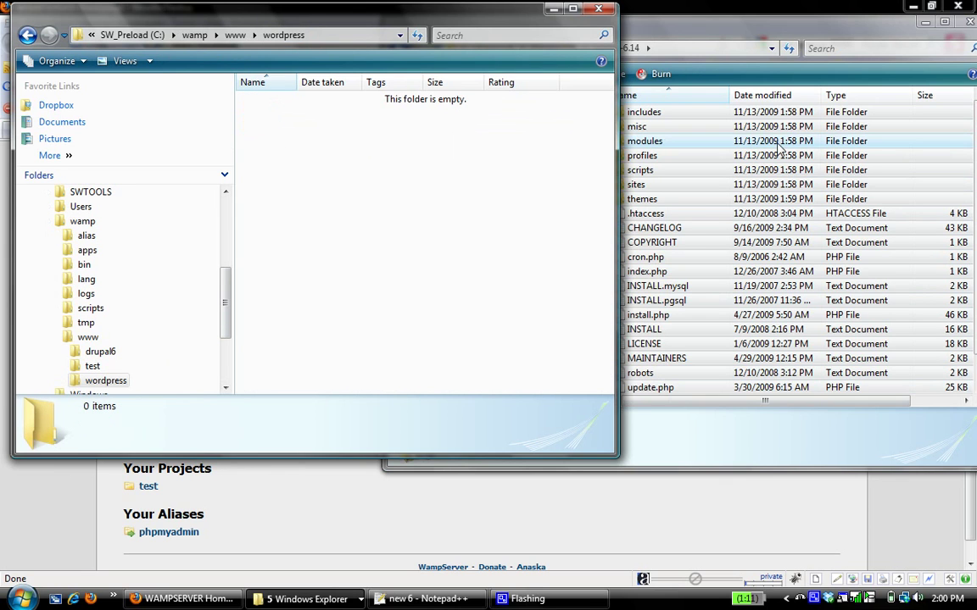
pyautogui.click(795, 34)
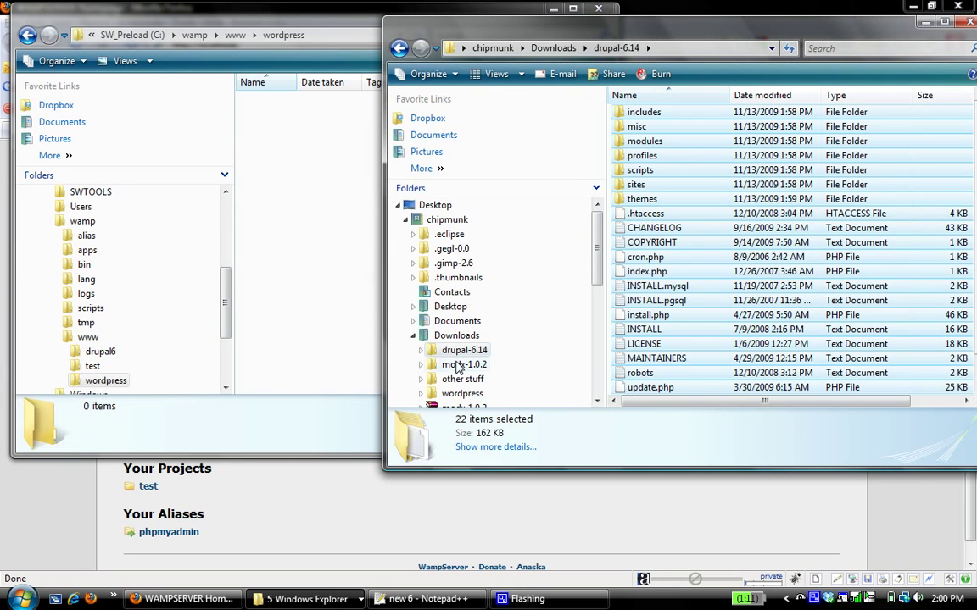
pyautogui.click(466, 394)
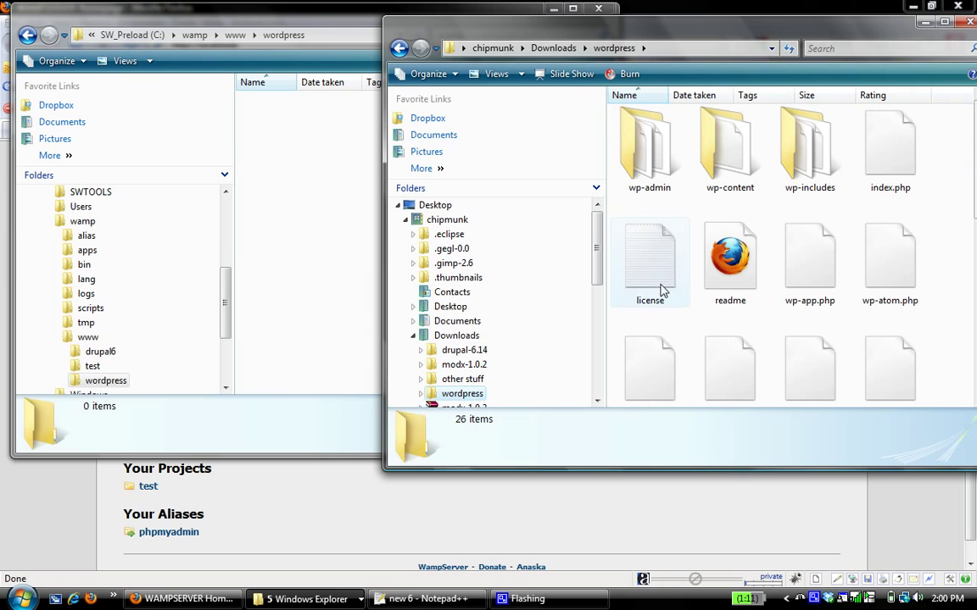
# Step: Copy all 26 WordPress items into C:\wamp\www\wordpress, then go up to the wamp folder
pyautogui.hotkey('ctrl', 'a')
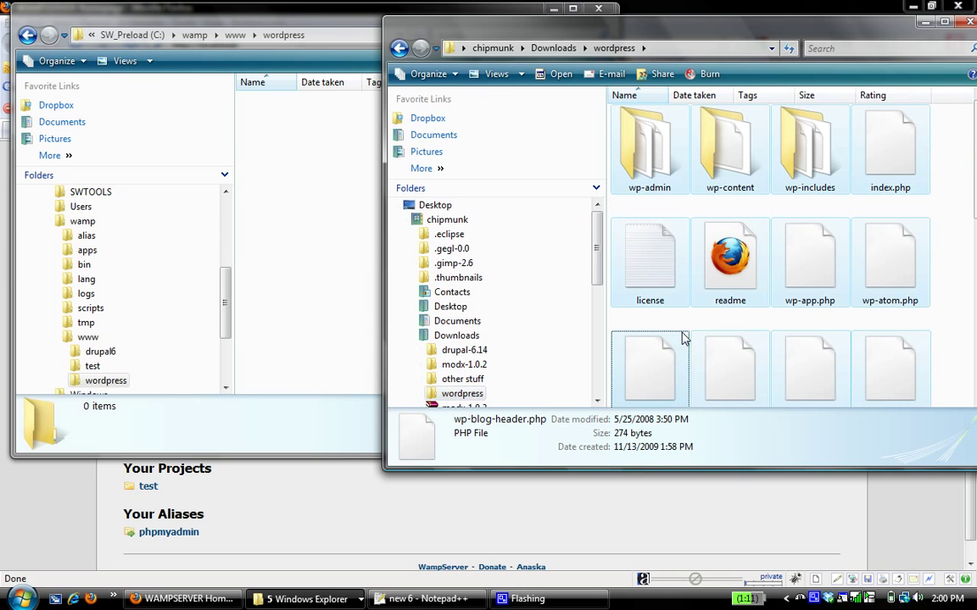
pyautogui.rightClick(661, 270)
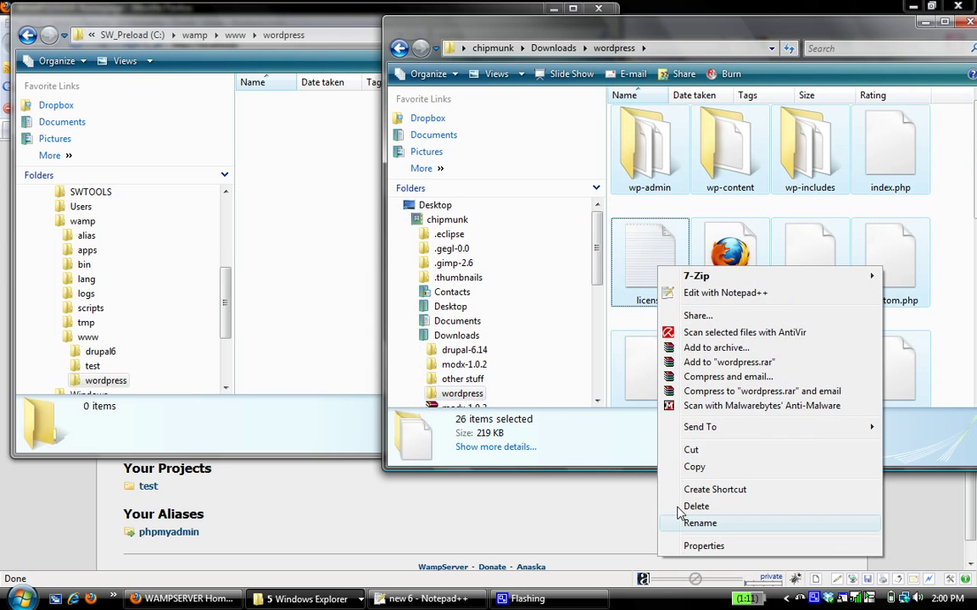
pyautogui.click(670, 467)
pyautogui.rightClick(321, 222)
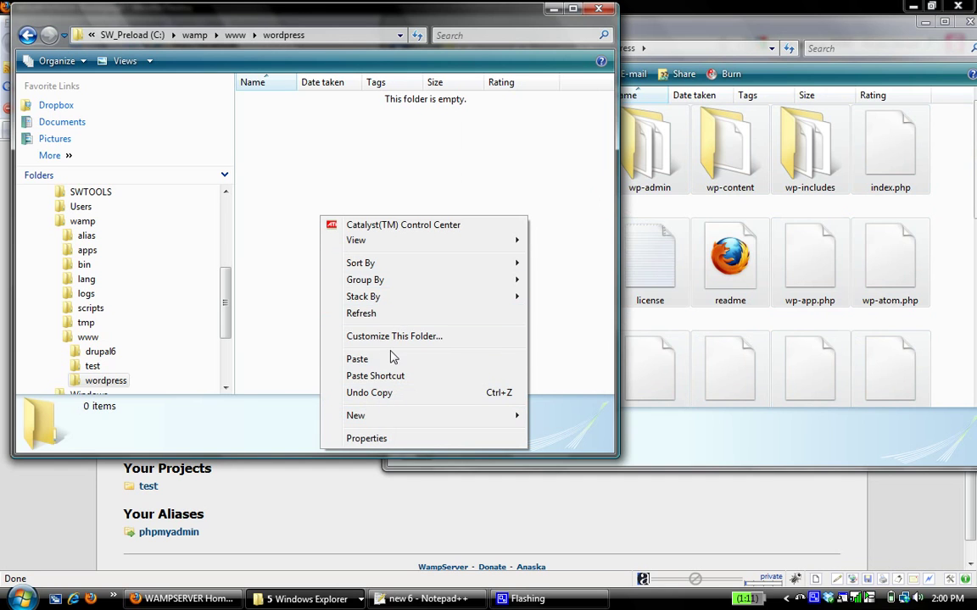
pyautogui.click(393, 359)
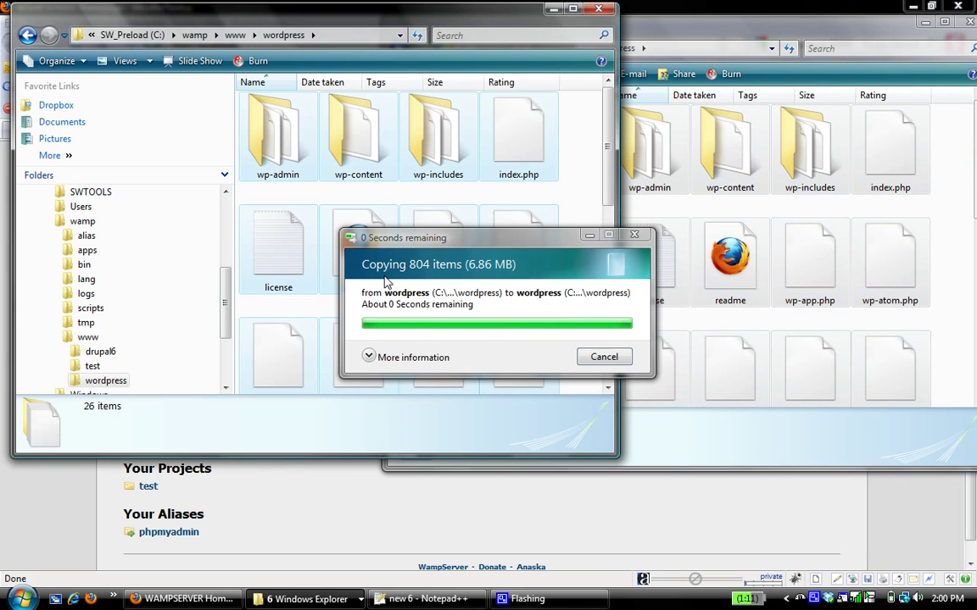
pyautogui.hotkey('ctrl', 'a')
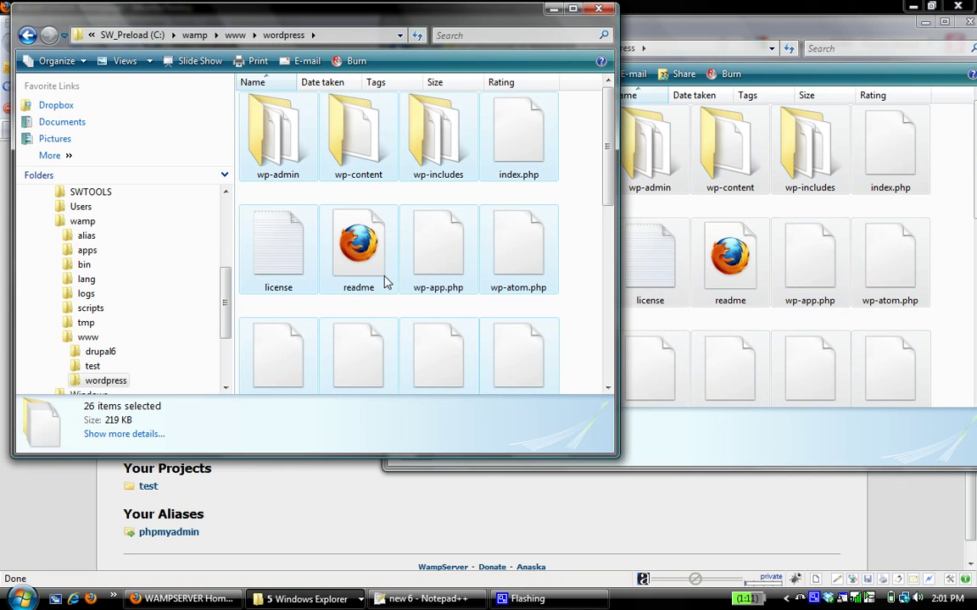
pyautogui.click(194, 36)
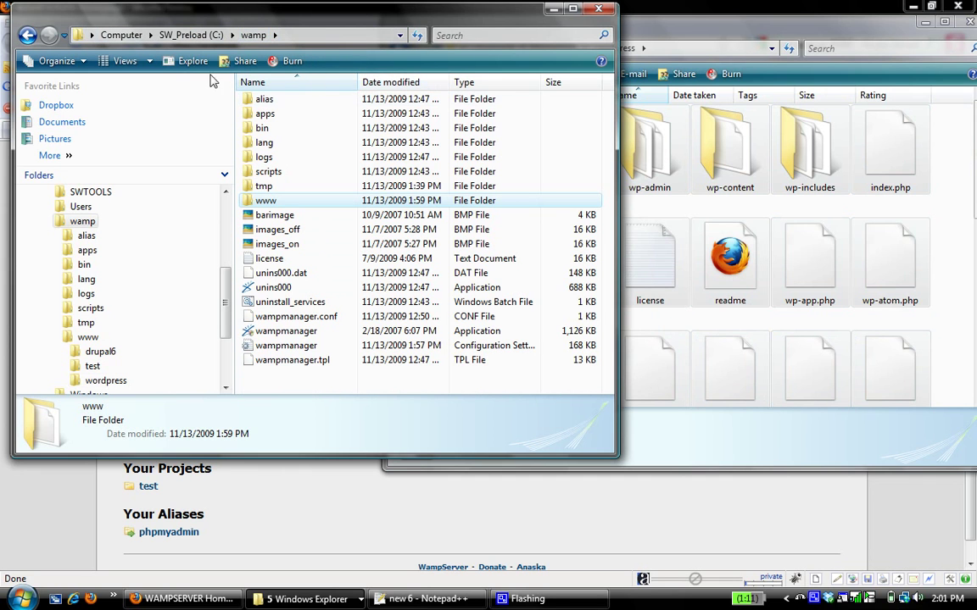
# Step: Reload localhost so drupal6 and wordpress appear under Your Projects, then open wordpress
pyautogui.doubleClick(273, 206)
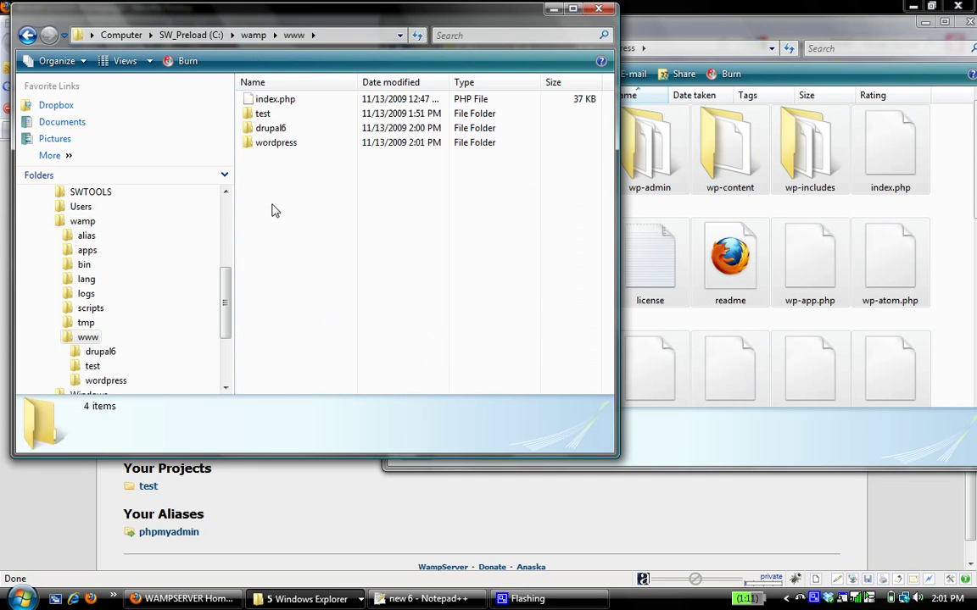
pyautogui.click(924, 22)
pyautogui.click(552, 8)
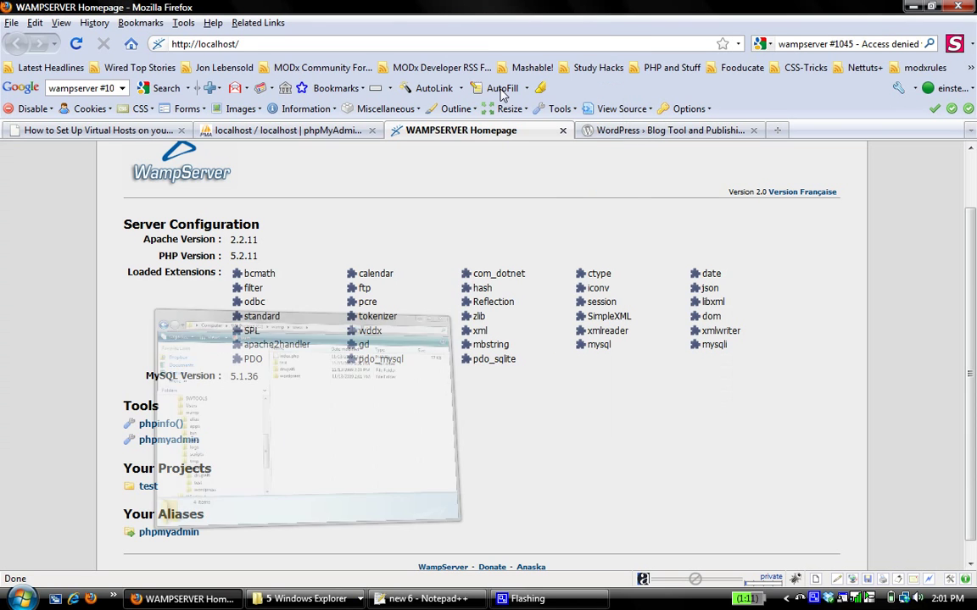
pyautogui.click(76, 43)
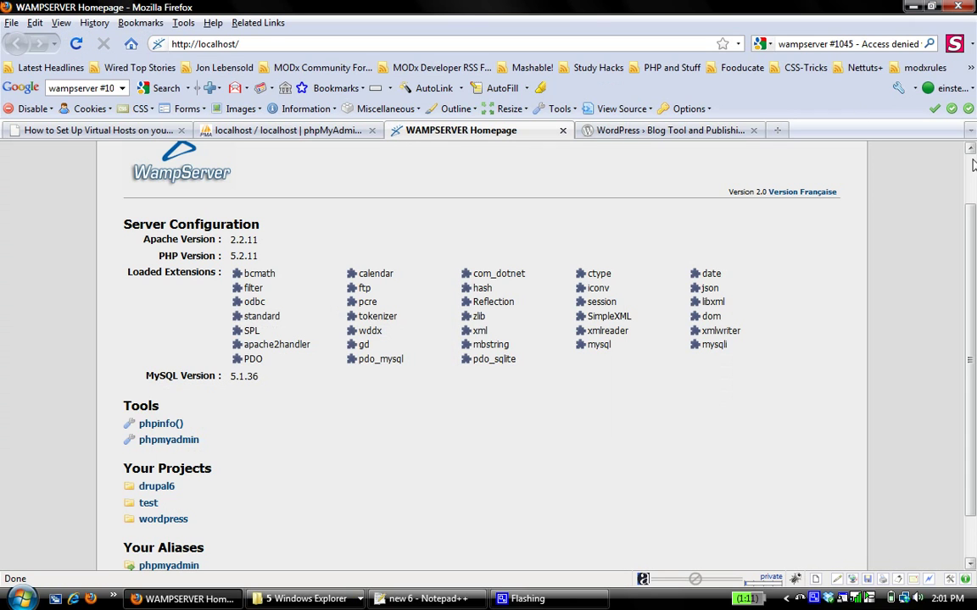
pyautogui.scroll(-1, 255, 424)
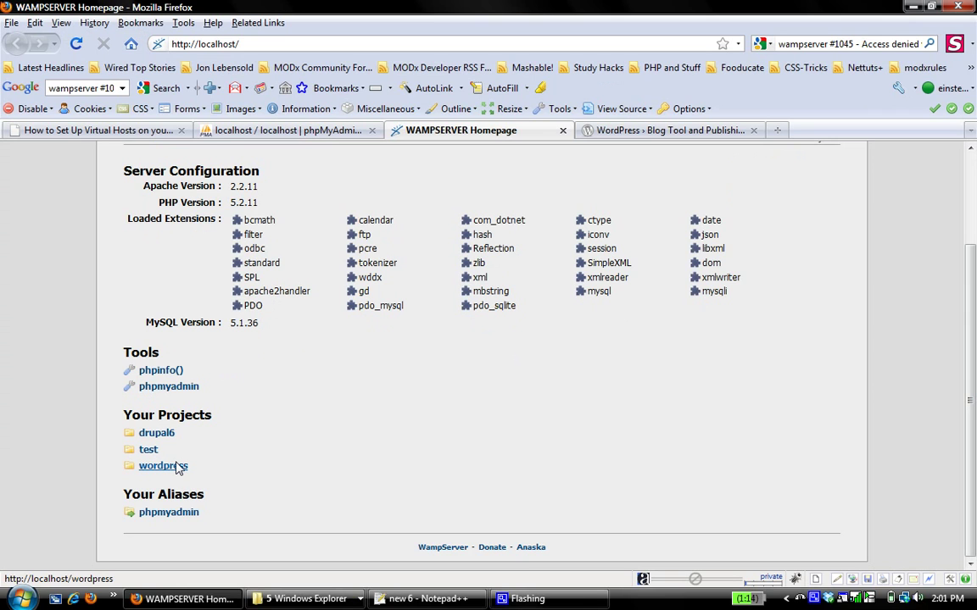
pyautogui.click(176, 466)
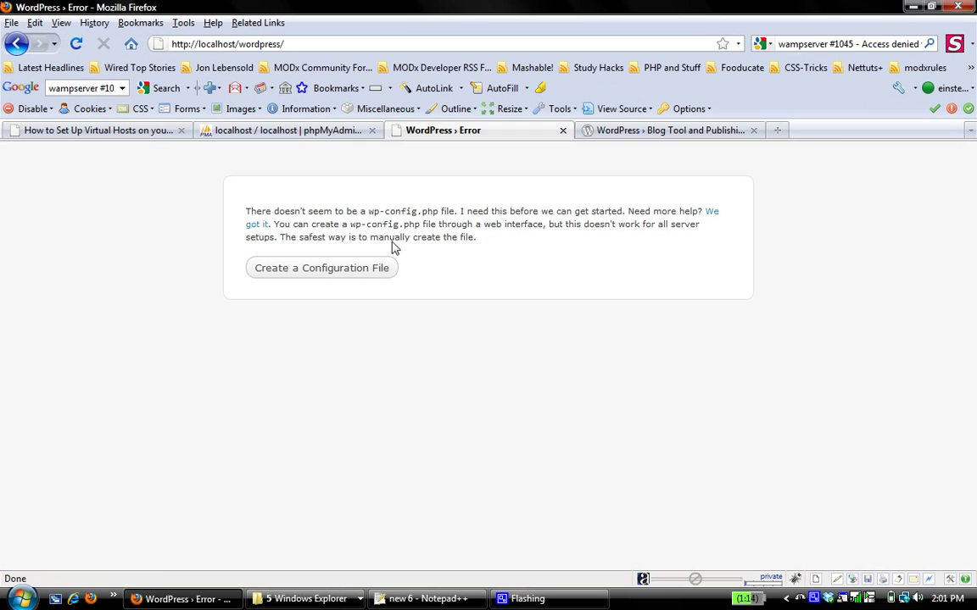
# Step: Choose 'Create a Configuration File' on the missing wp-config.php notice
pyautogui.click(371, 268)
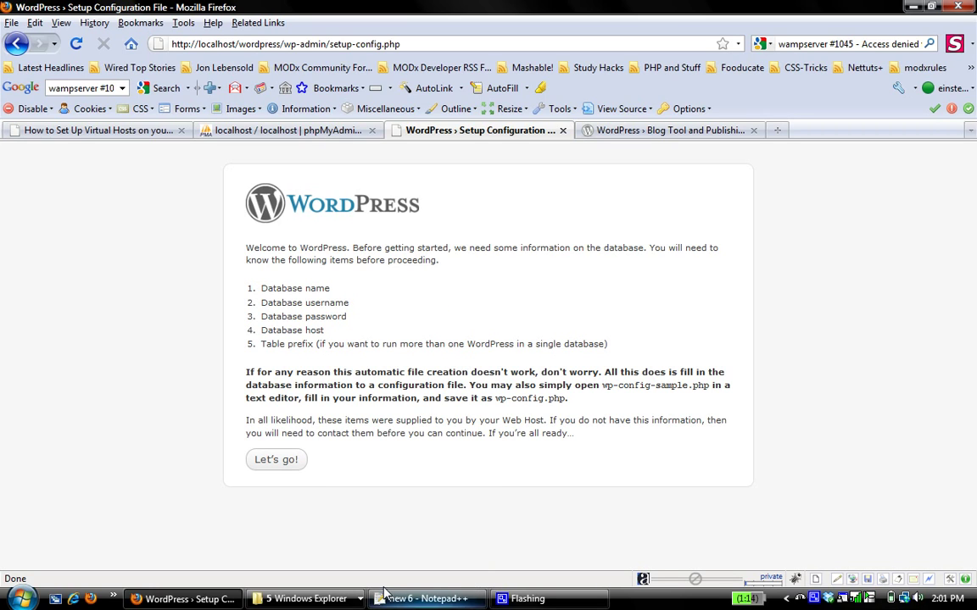
# Step: Create the wp database in phpMyAdmin with utf8_general_ci collation, then go back to Server: localhost
pyautogui.click(282, 130)
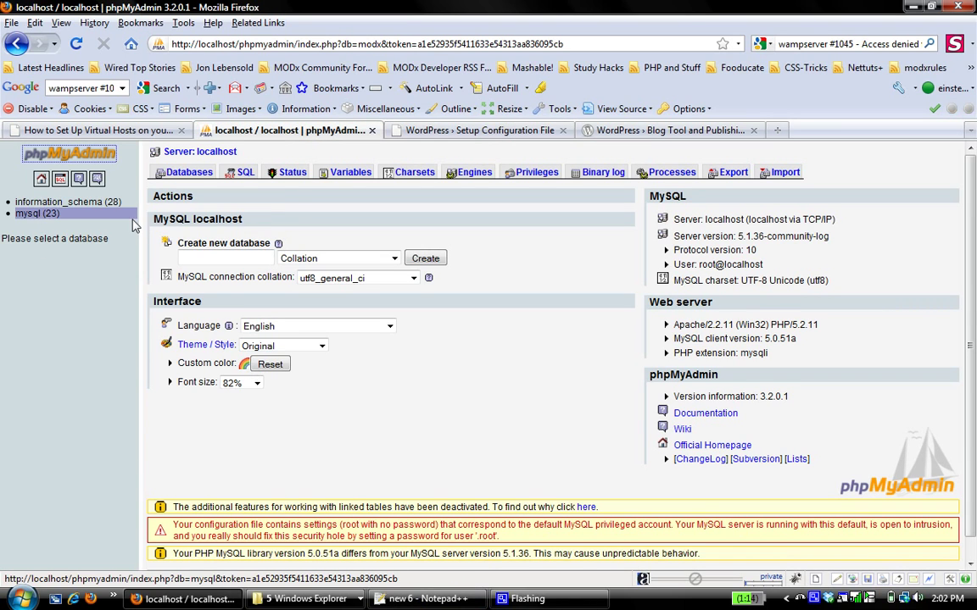
pyautogui.click(225, 261)
pyautogui.write('wo')
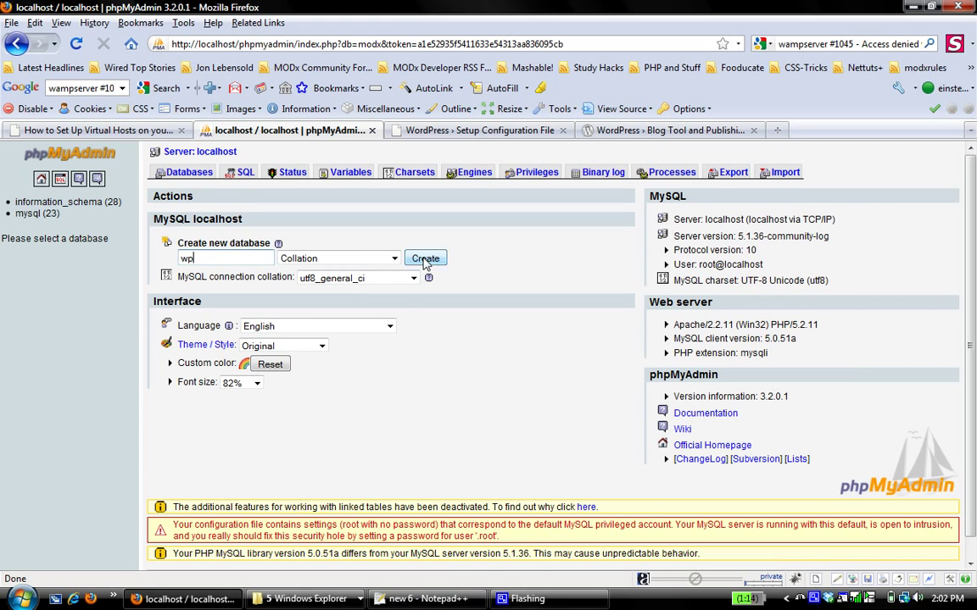
pyautogui.click(388, 258)
pyautogui.moveTo(398, 296); pyautogui.dragTo(400, 477)
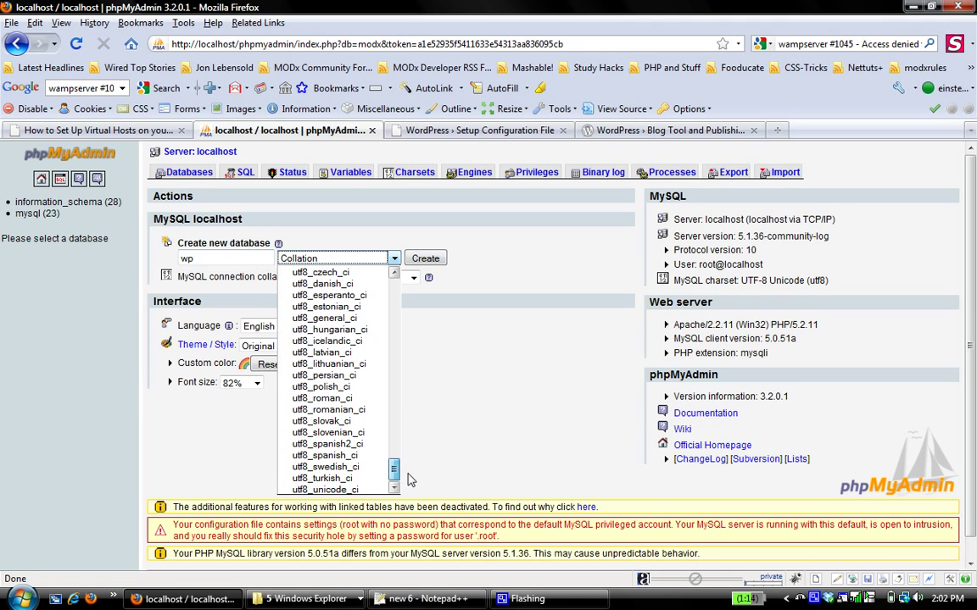
pyautogui.click(325, 318)
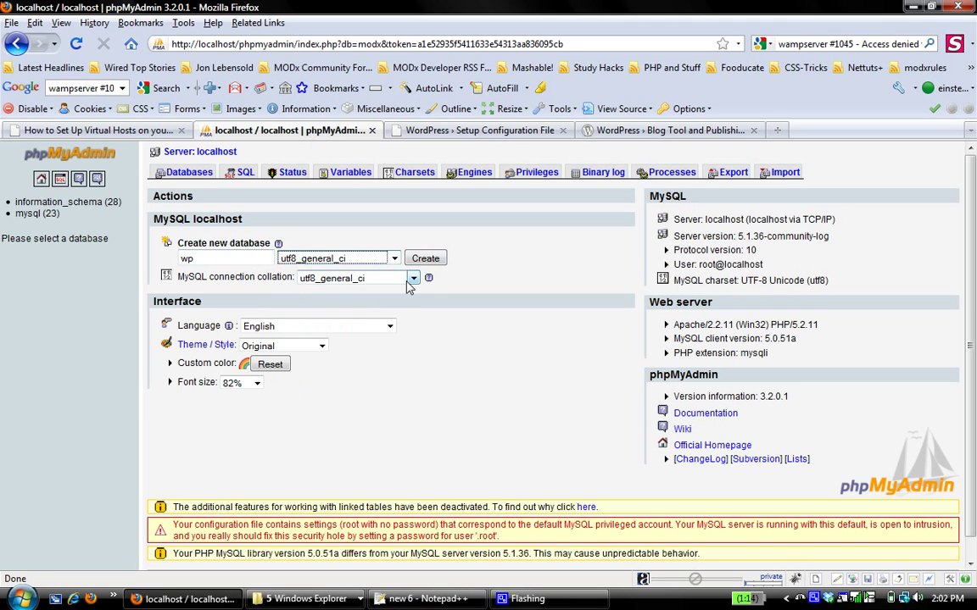
pyautogui.click(428, 260)
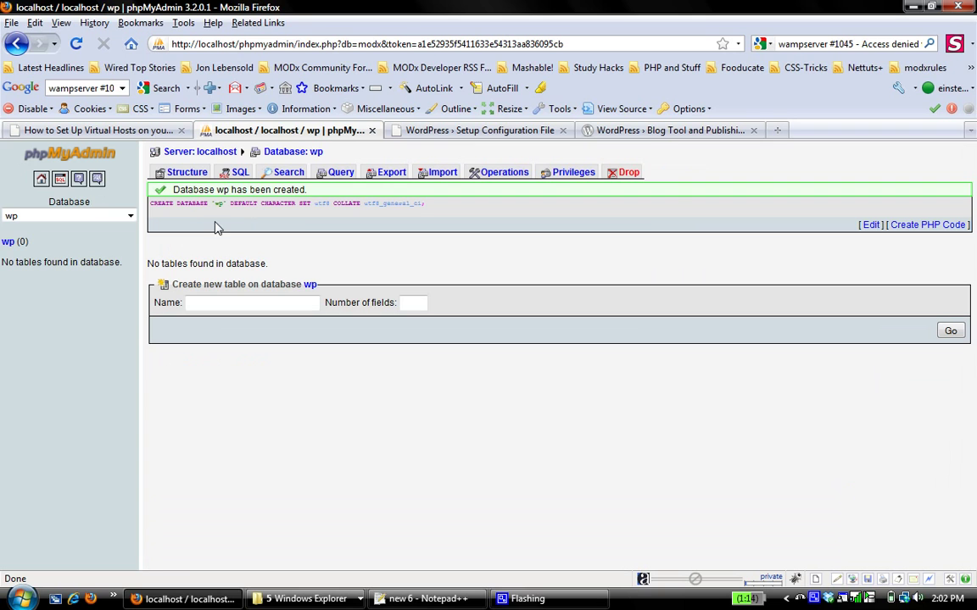
pyautogui.click(194, 156)
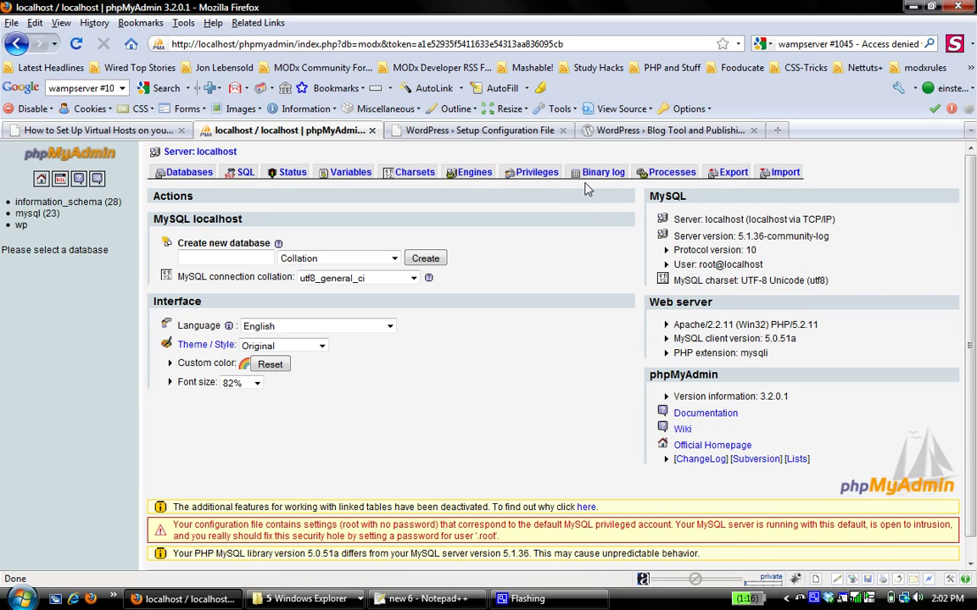
# Step: Grant the localhost user all privileges (Check All) on the wp database and save them
pyautogui.click(533, 172)
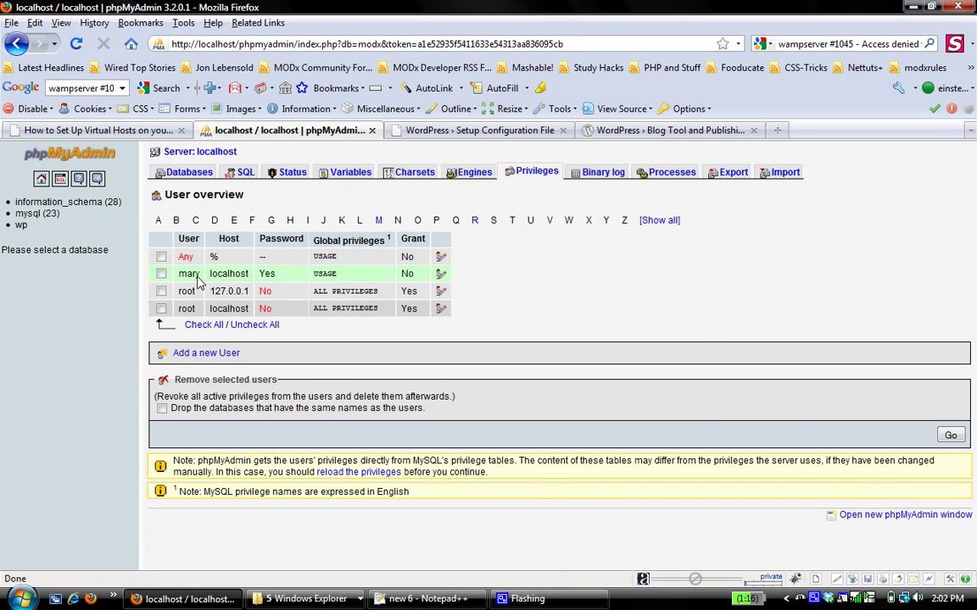
pyautogui.click(442, 274)
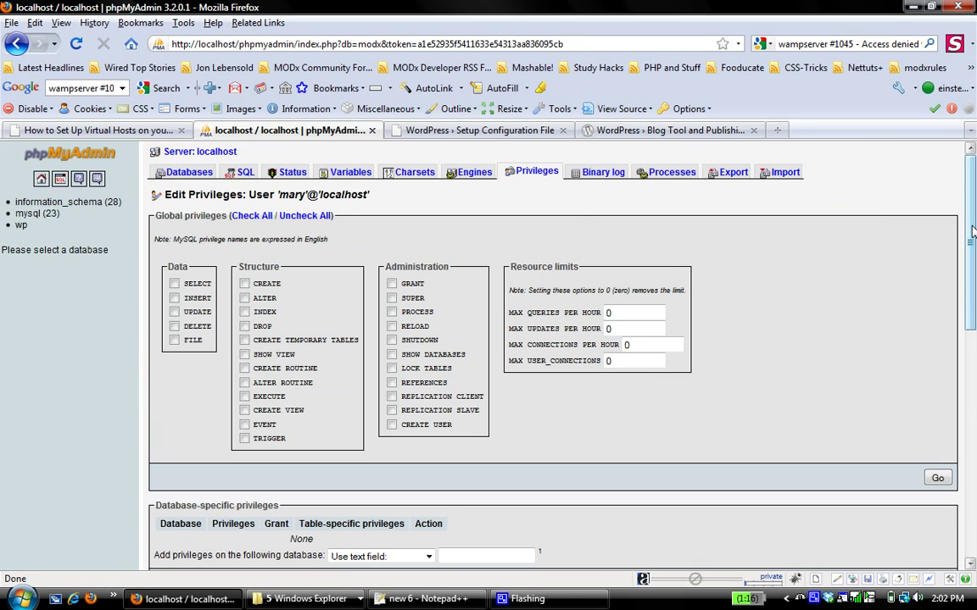
pyautogui.moveTo(971, 241); pyautogui.dragTo(972, 322)
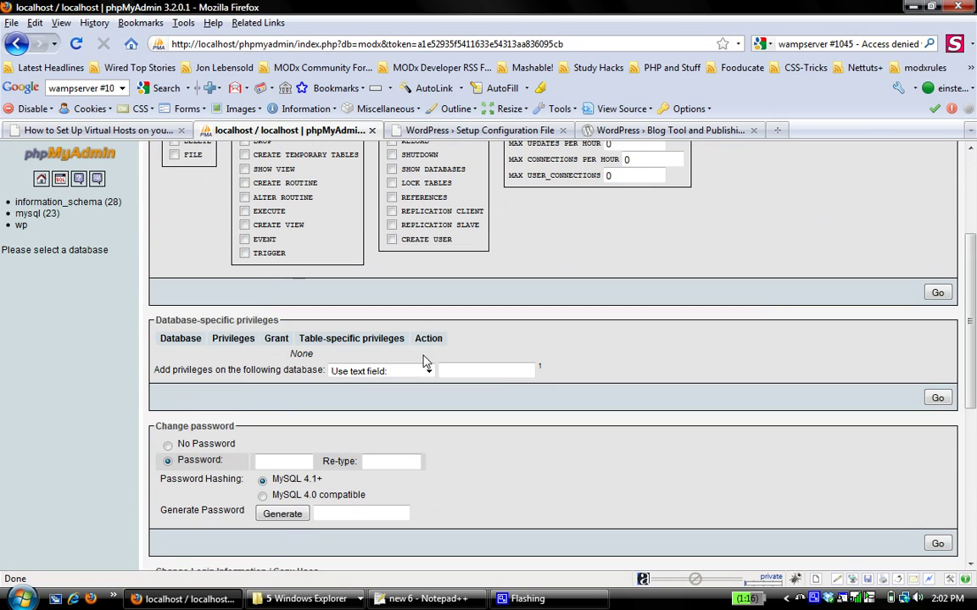
pyautogui.click(361, 373)
pyautogui.click(339, 420)
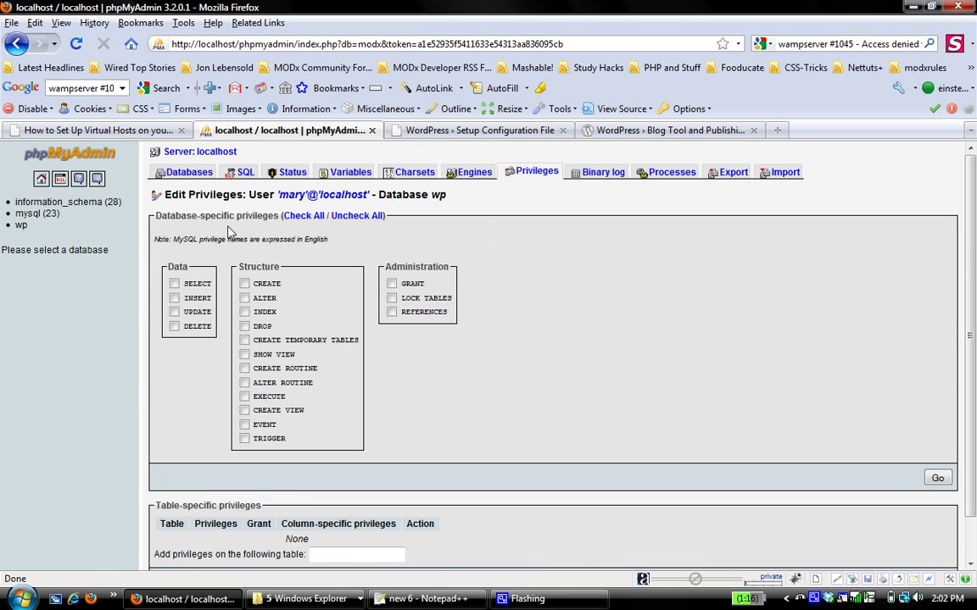
pyautogui.click(303, 215)
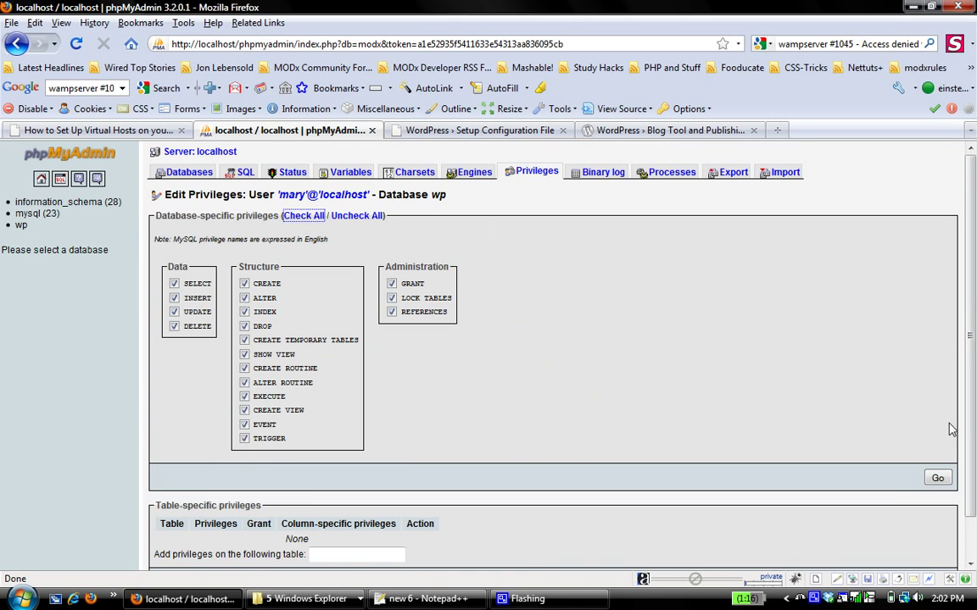
pyautogui.click(937, 479)
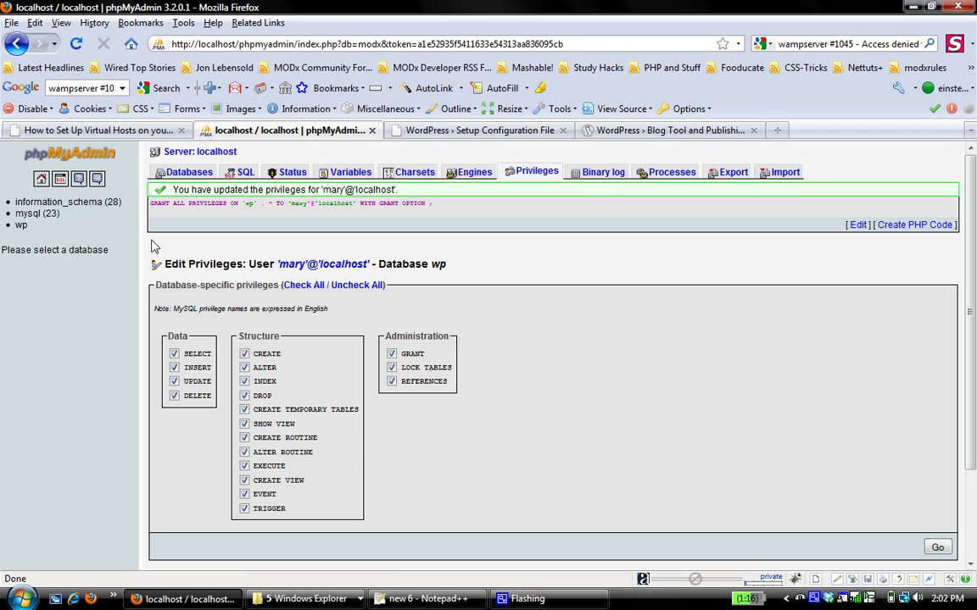
# Step: Open the WordPress database setup form and set Database Name to wp
pyautogui.click(603, 127)
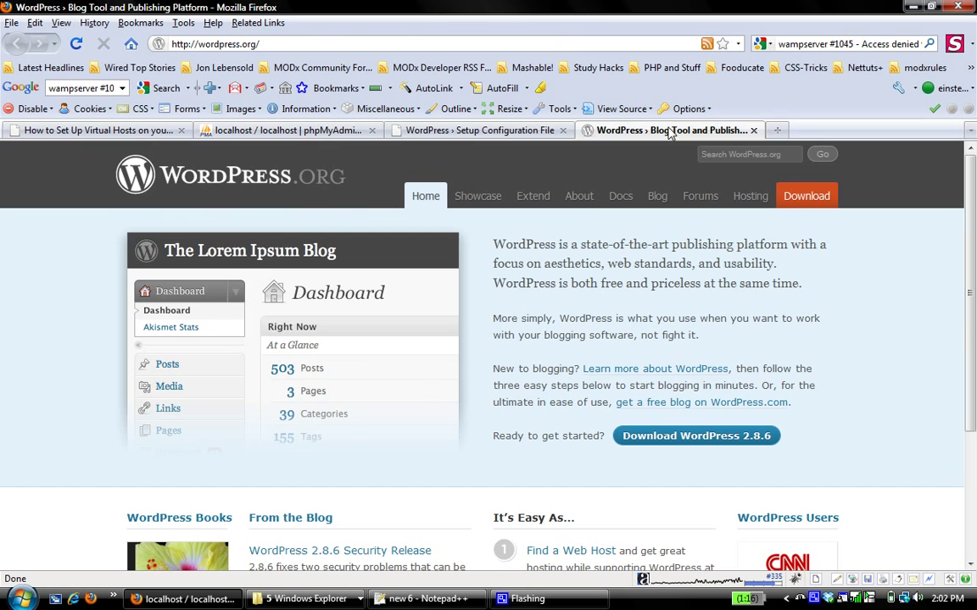
pyautogui.click(428, 129)
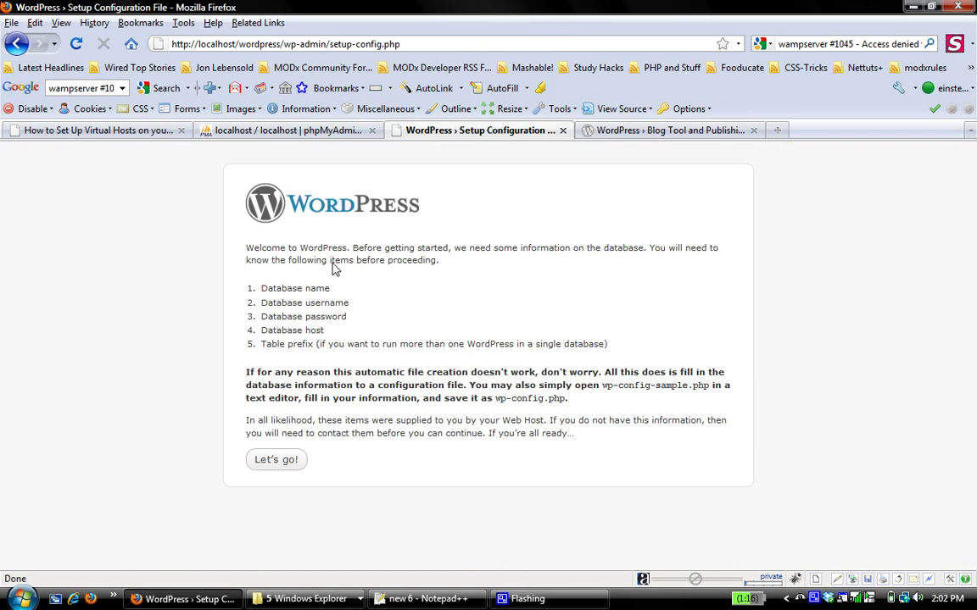
pyautogui.click(276, 460)
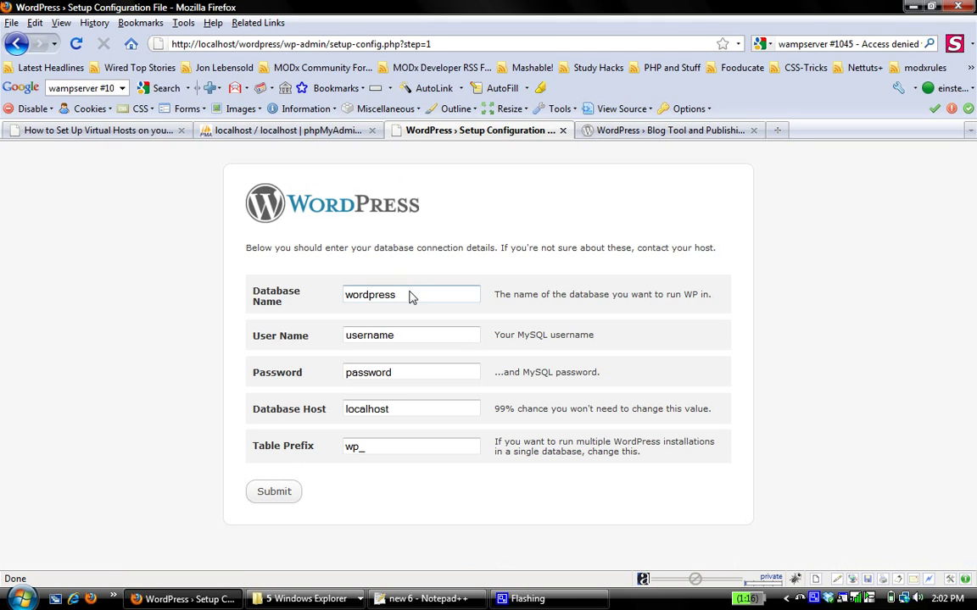
pyautogui.moveTo(395, 295); pyautogui.dragTo(278, 327)
pyautogui.write('wp')
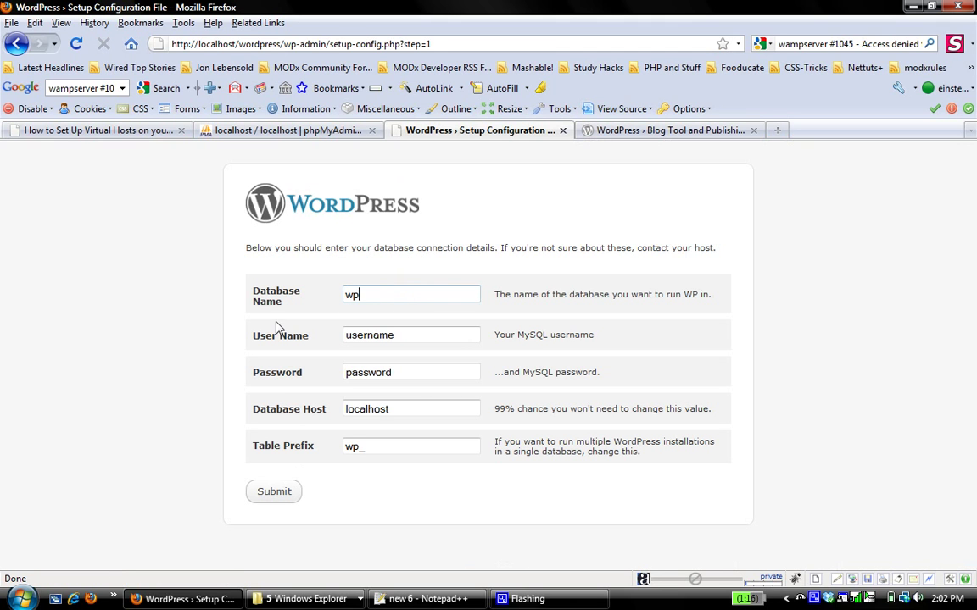
# Step: Enter the MySQL user name and password in the form and submit the connection details
pyautogui.click(321, 130)
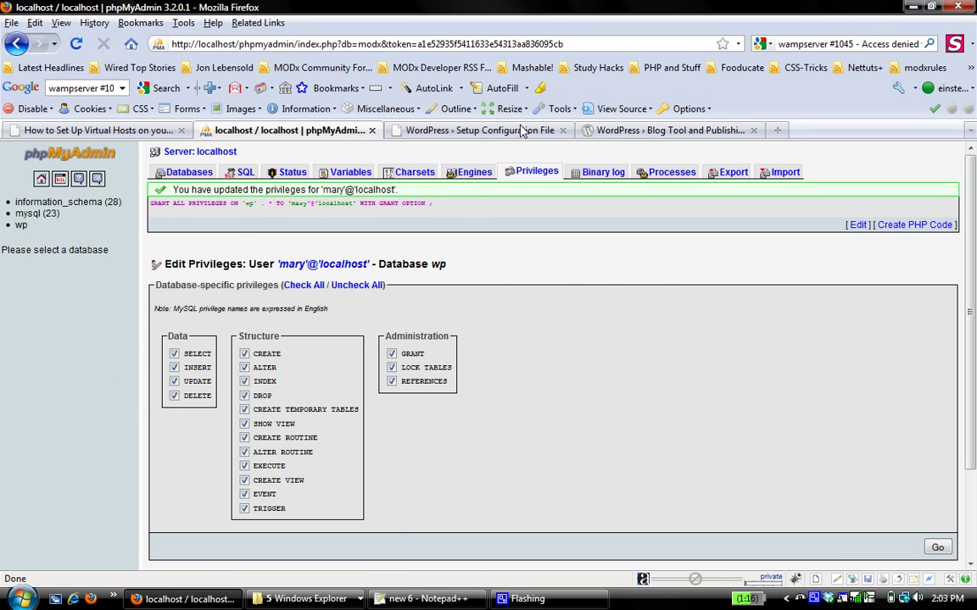
pyautogui.click(473, 130)
pyautogui.doubleClick(390, 341)
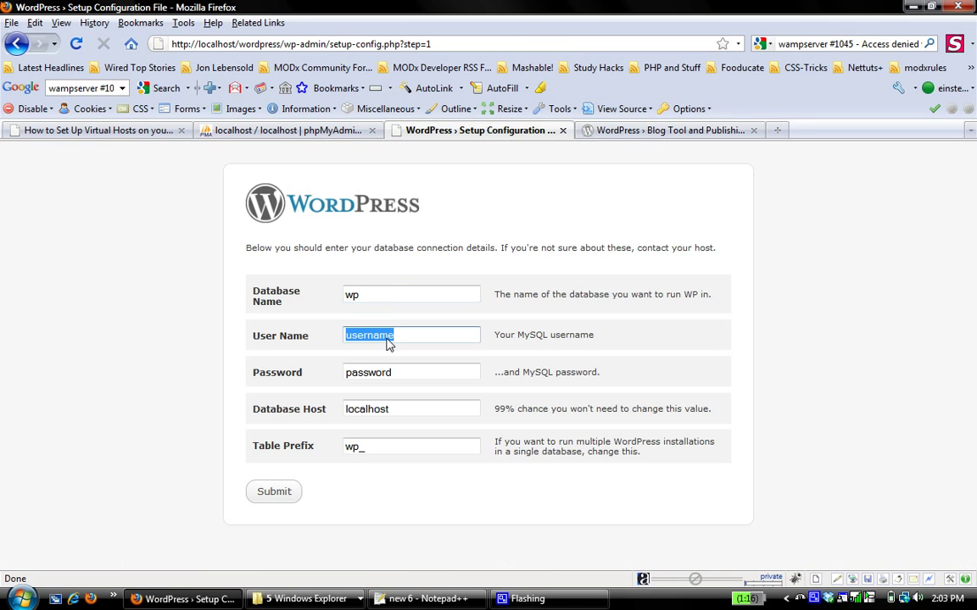
pyautogui.write('mary')
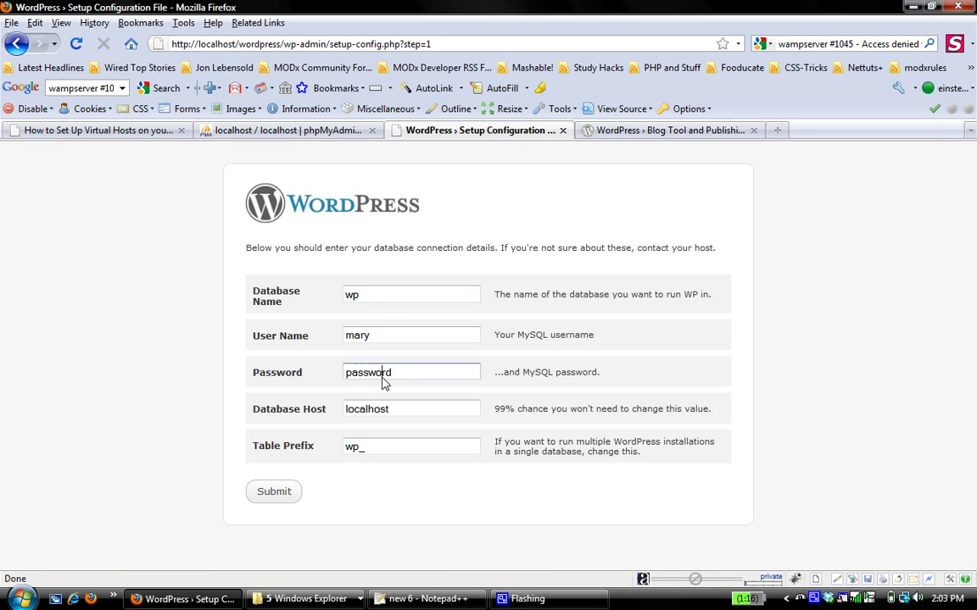
pyautogui.doubleClick(383, 379)
pyautogui.write('123456789')
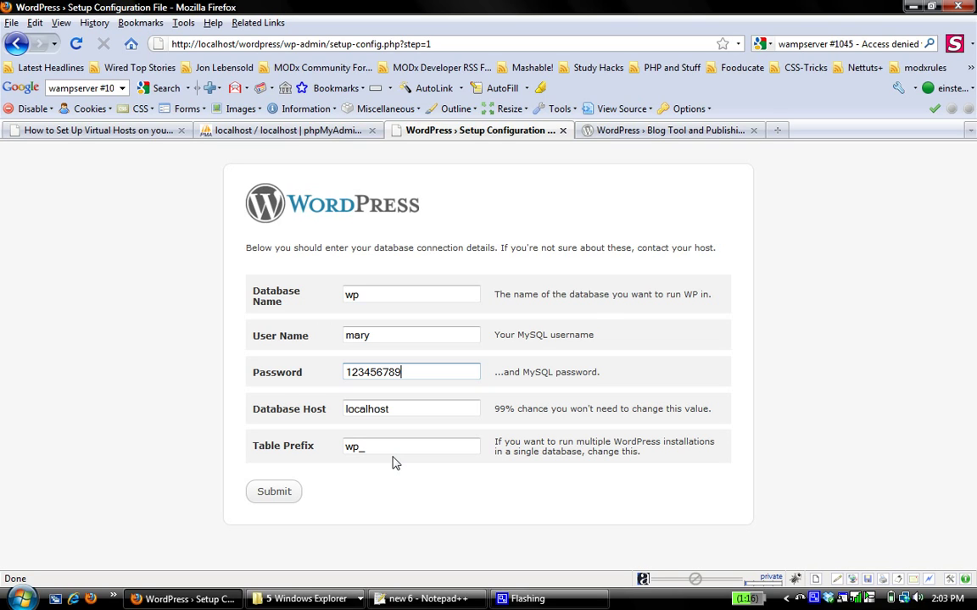
pyautogui.click(289, 492)
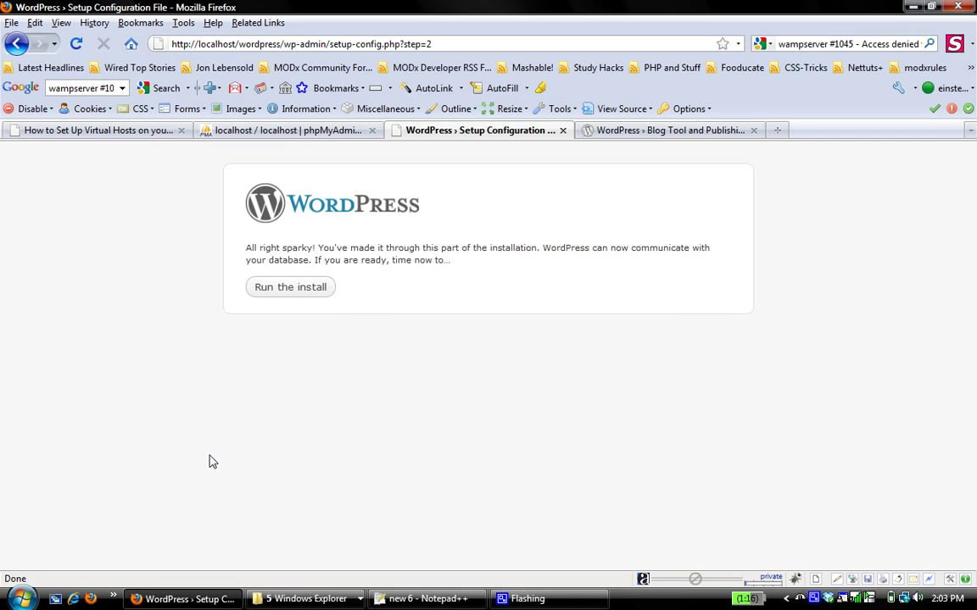
# Step: Run the install with blog title 'My Wordpress Blog', the admin e-mail, and search engine visibility unticked
pyautogui.click(290, 293)
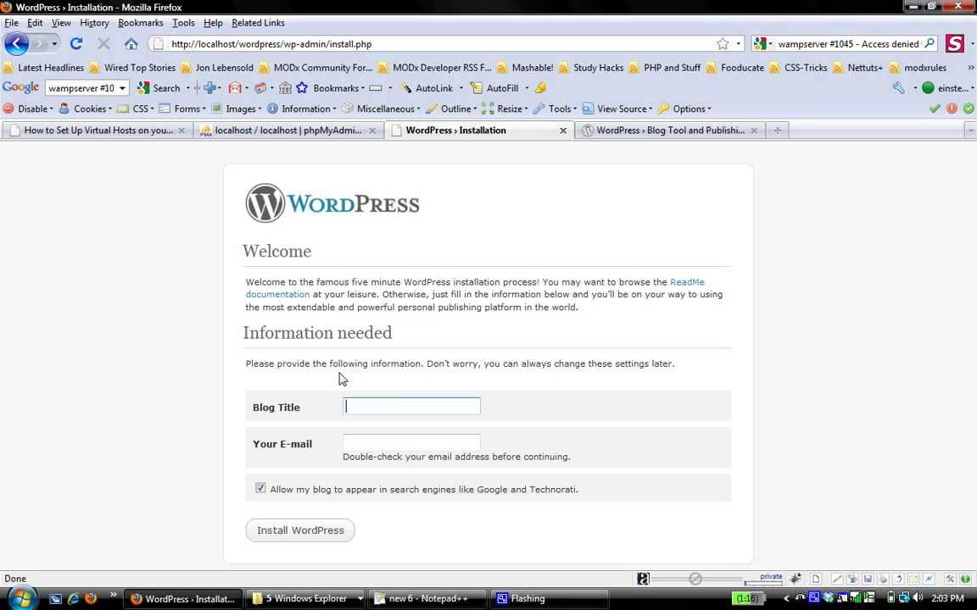
pyautogui.write('My Wordpress Blo')
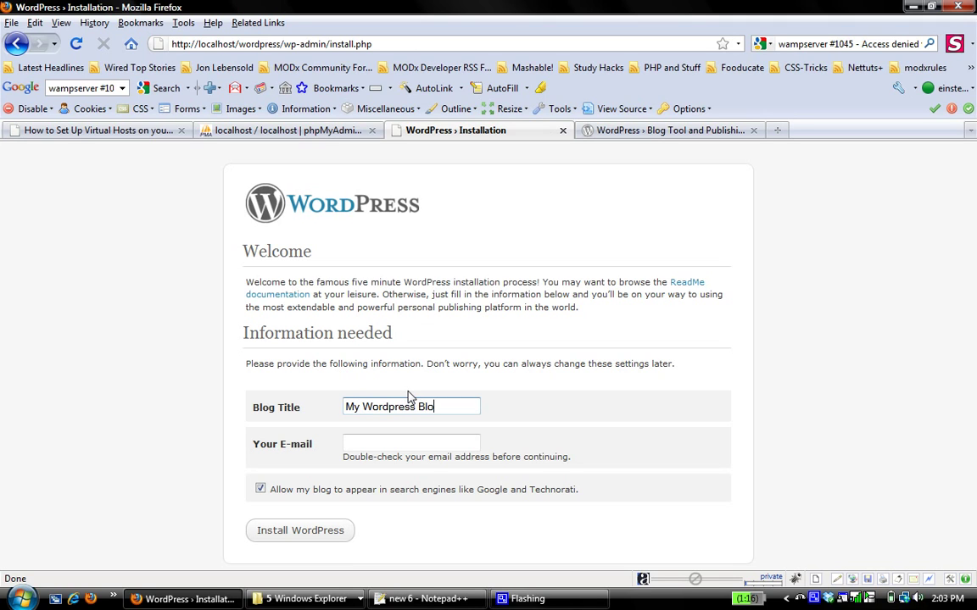
pyautogui.write('g')
pyautogui.click(383, 444)
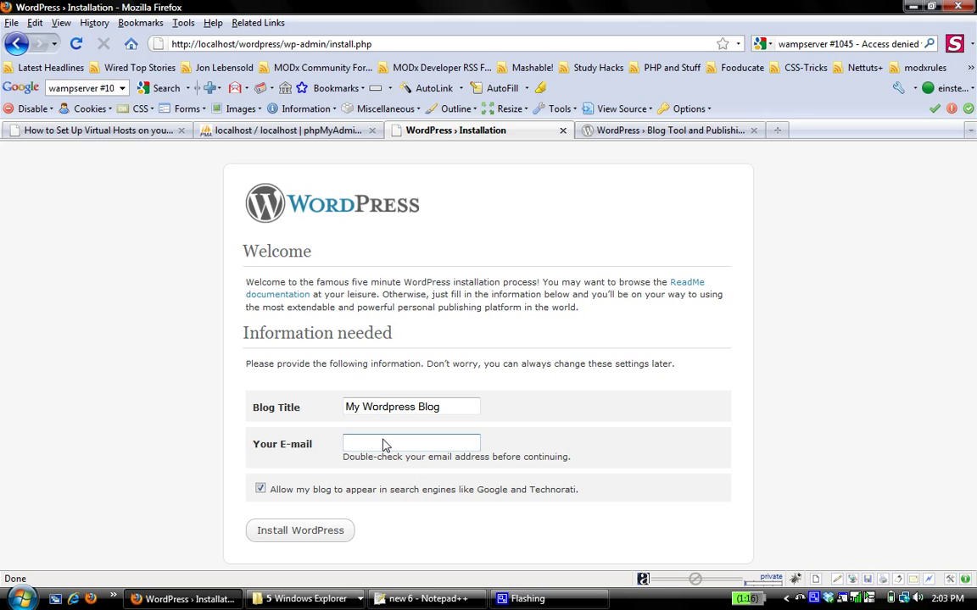
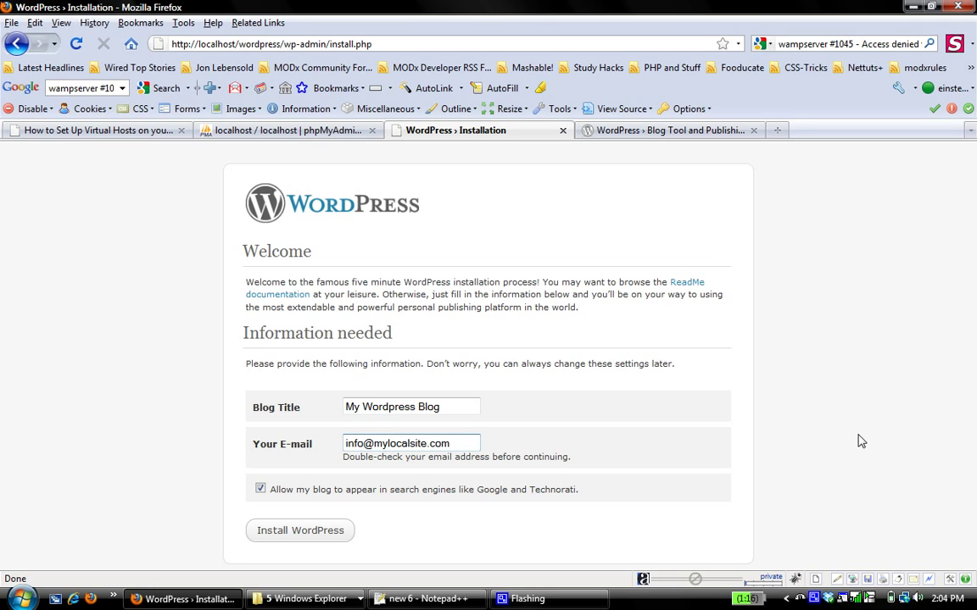
pyautogui.click(261, 489)
# Step: Install WordPress, copy the generated password, and log in as admin using it
pyautogui.click(282, 532)
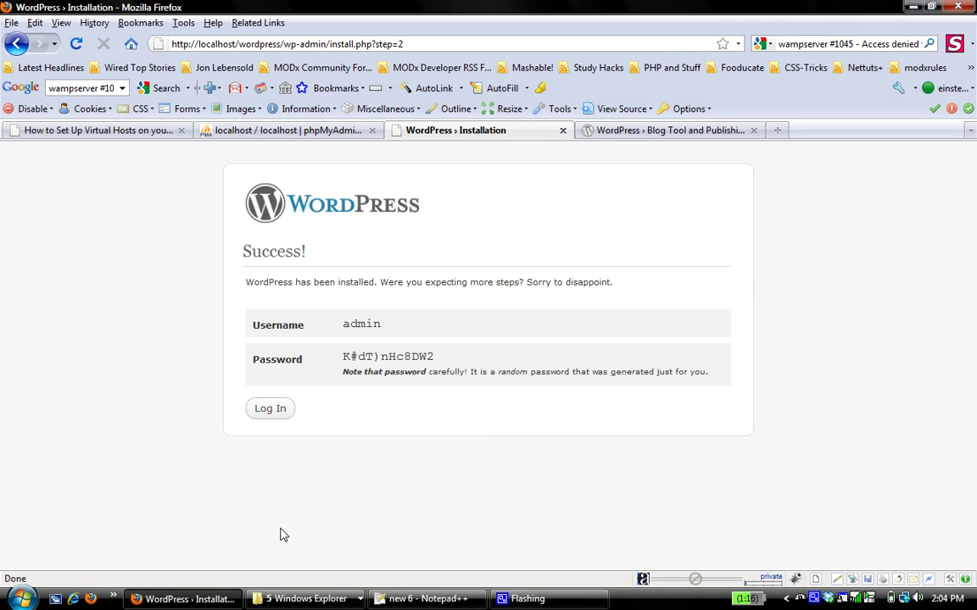
pyautogui.tripleClick(394, 356)
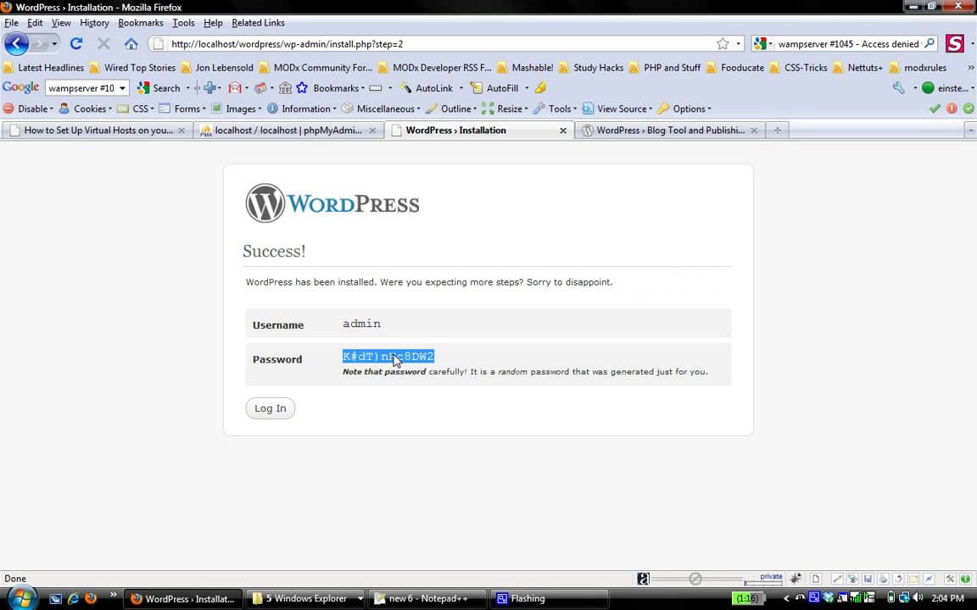
pyautogui.click(279, 409)
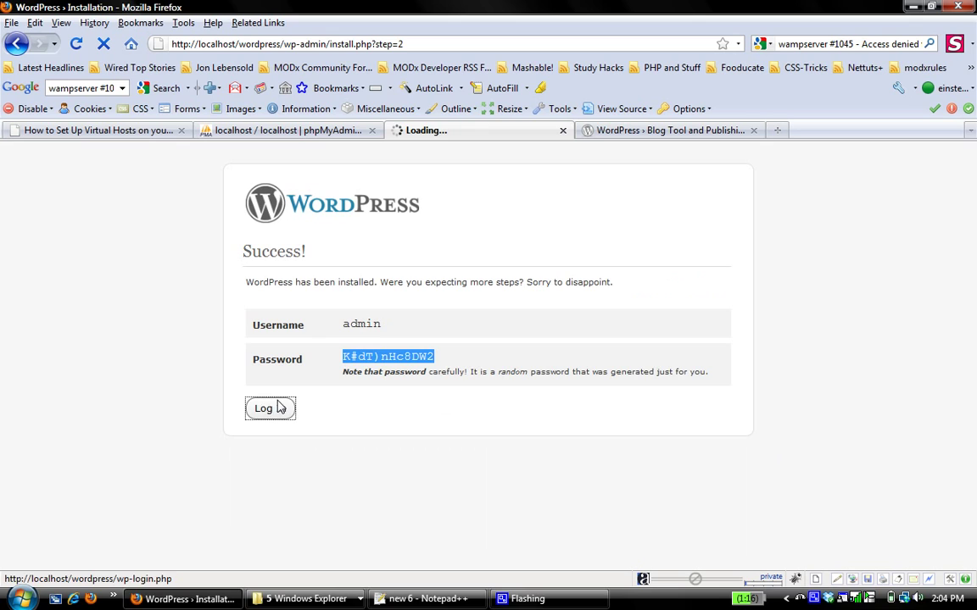
pyautogui.click(422, 315)
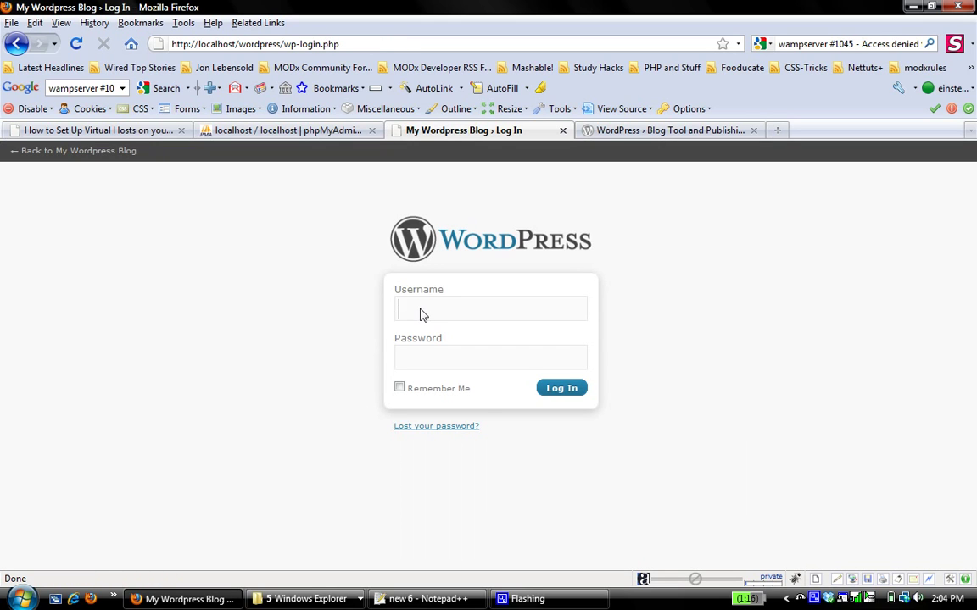
pyautogui.write('admin')
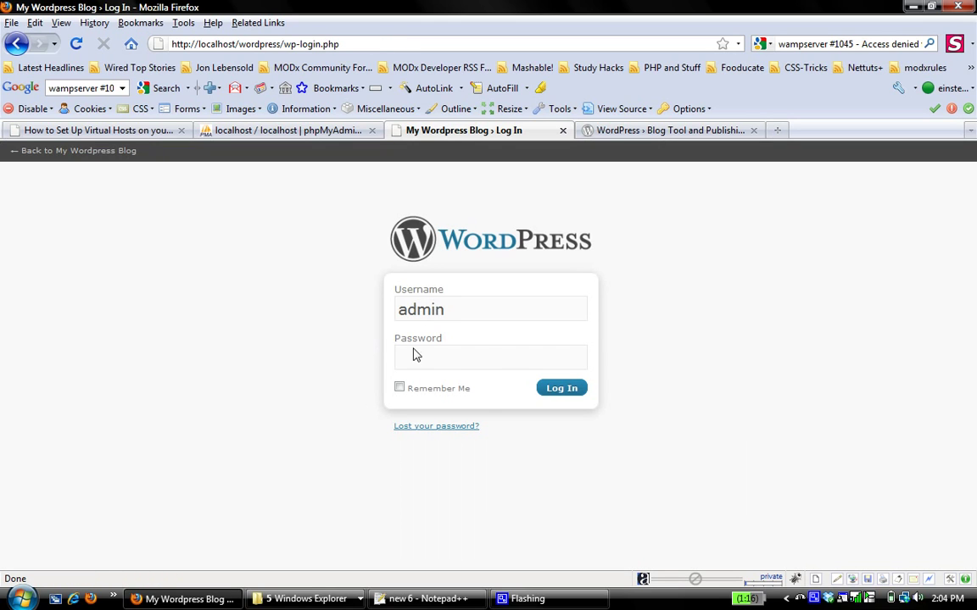
pyautogui.click(414, 356)
pyautogui.doubleClick(414, 359)
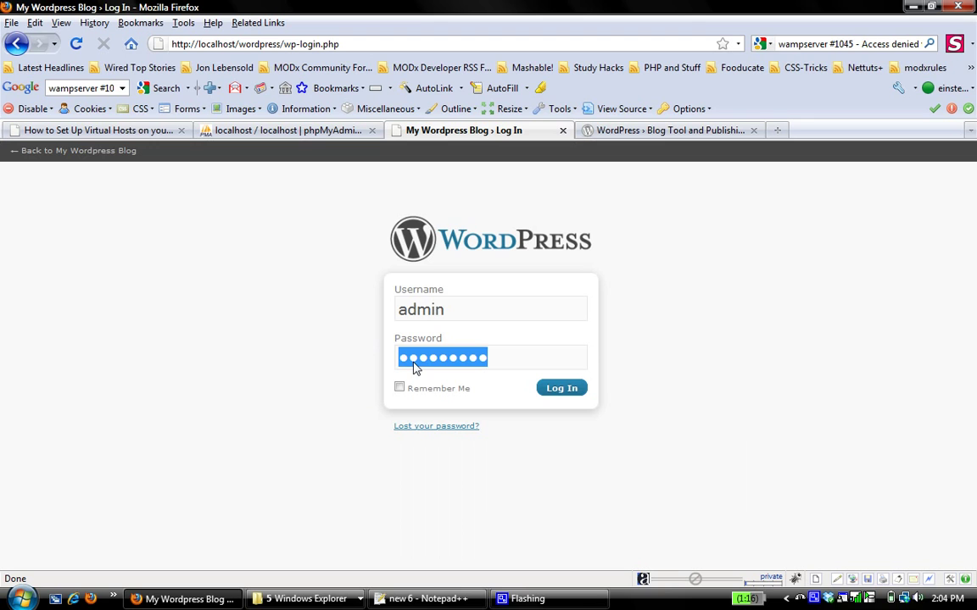
pyautogui.hotkey('ctrl', 'v')
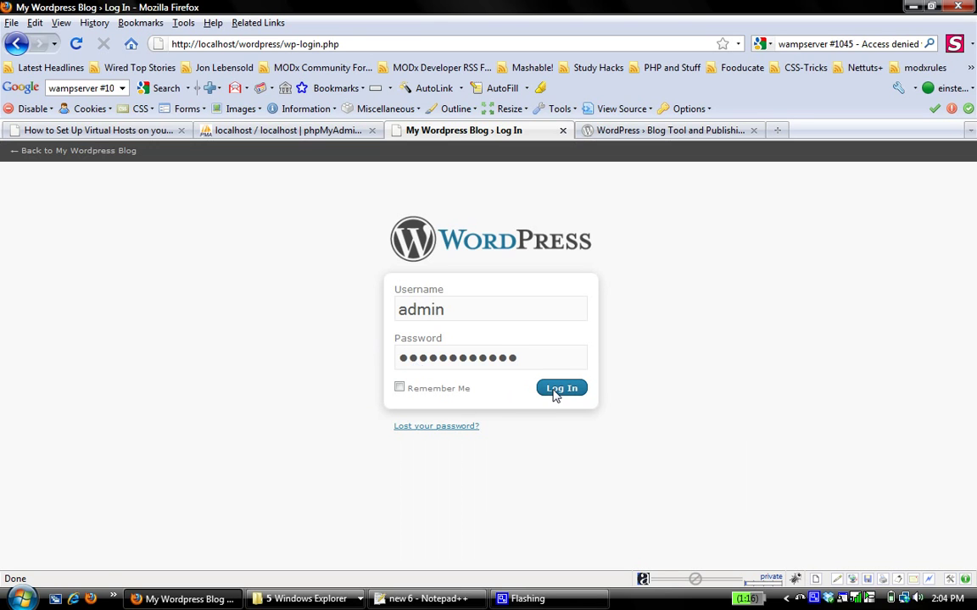
pyautogui.click(555, 392)
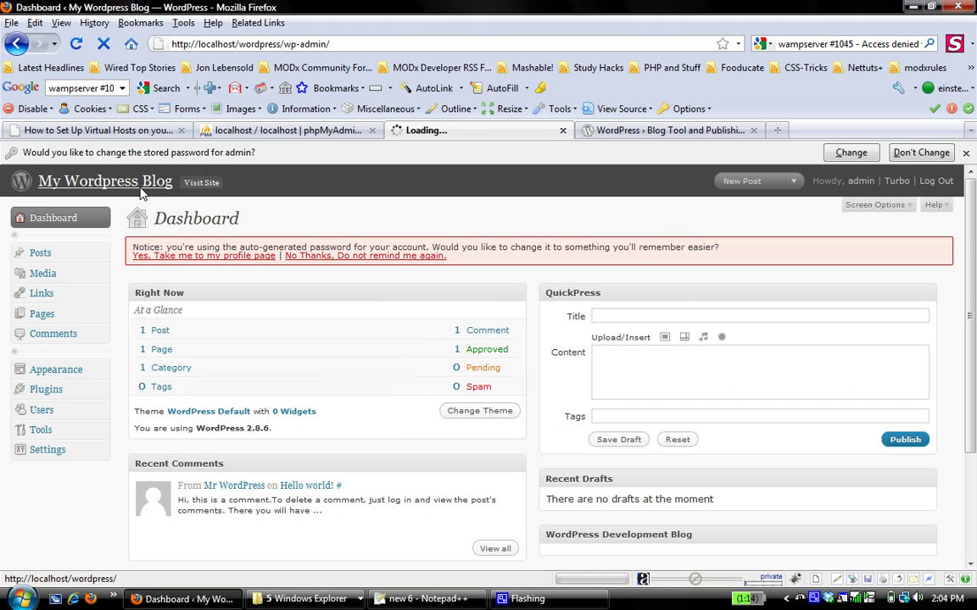
# Step: View the blog's front page at localhost/wordpress, dismiss the password bar, and end on WordPress.org
pyautogui.click(141, 189)
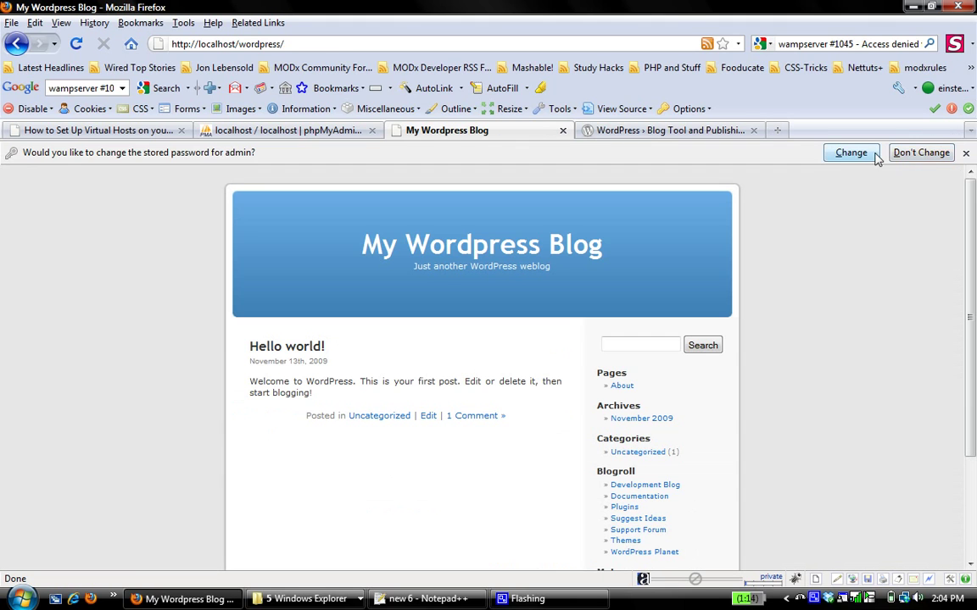
pyautogui.click(932, 152)
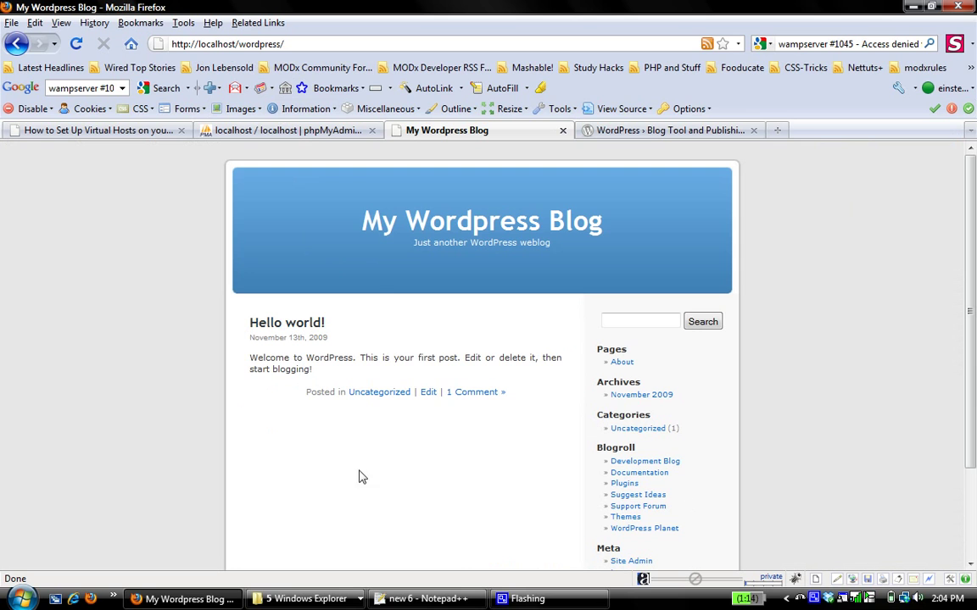
pyautogui.click(140, 129)
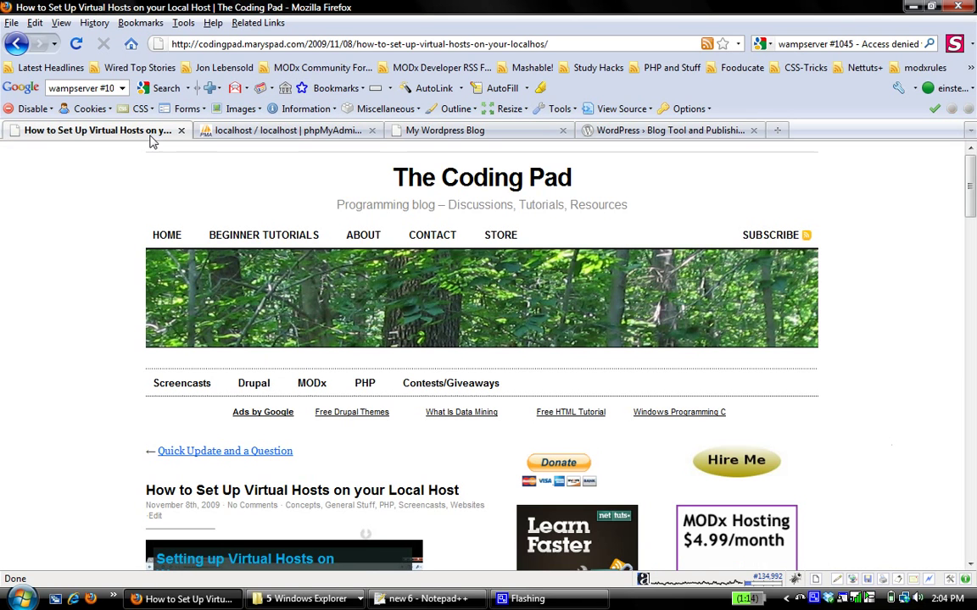
pyautogui.click(218, 131)
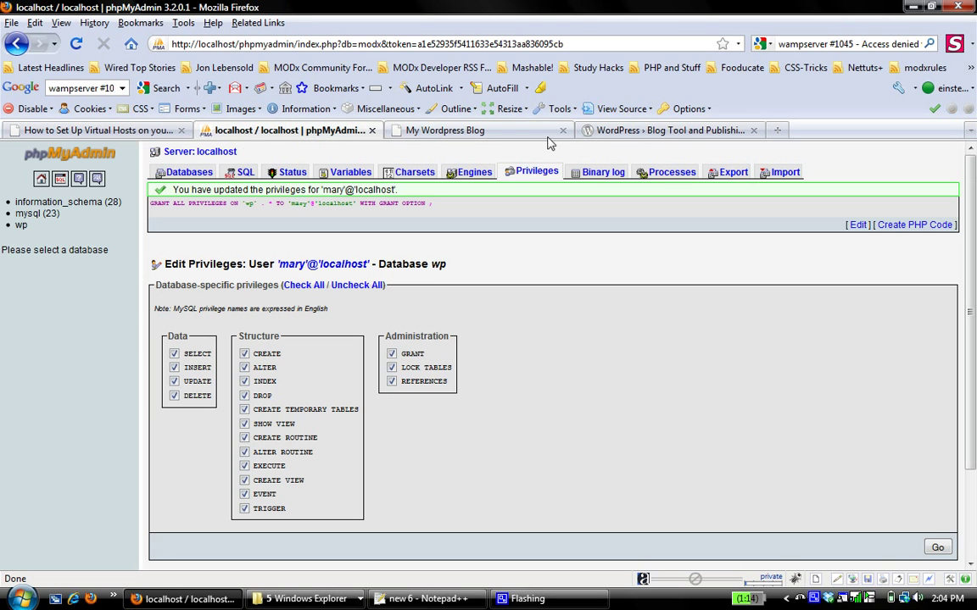
pyautogui.click(739, 131)
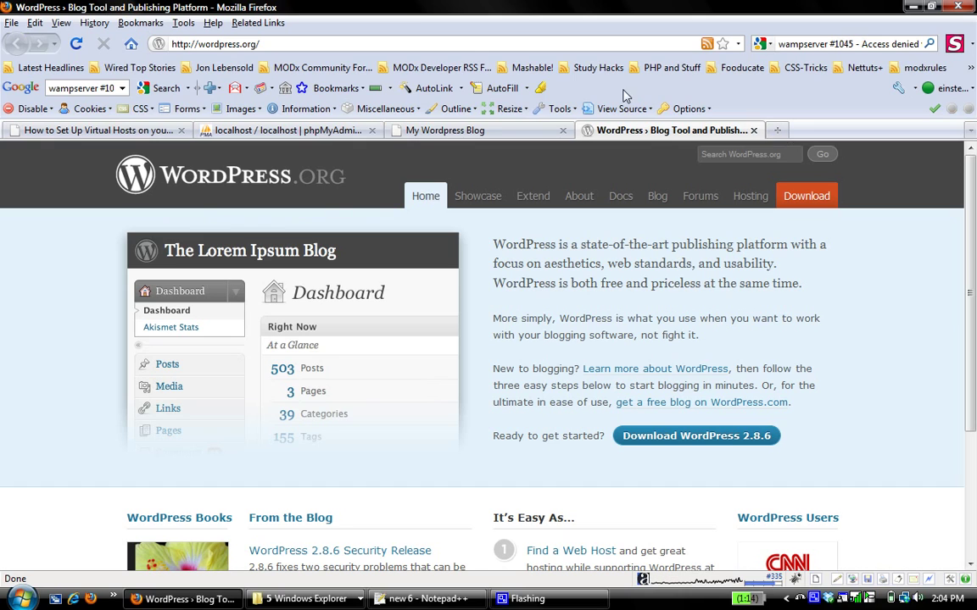